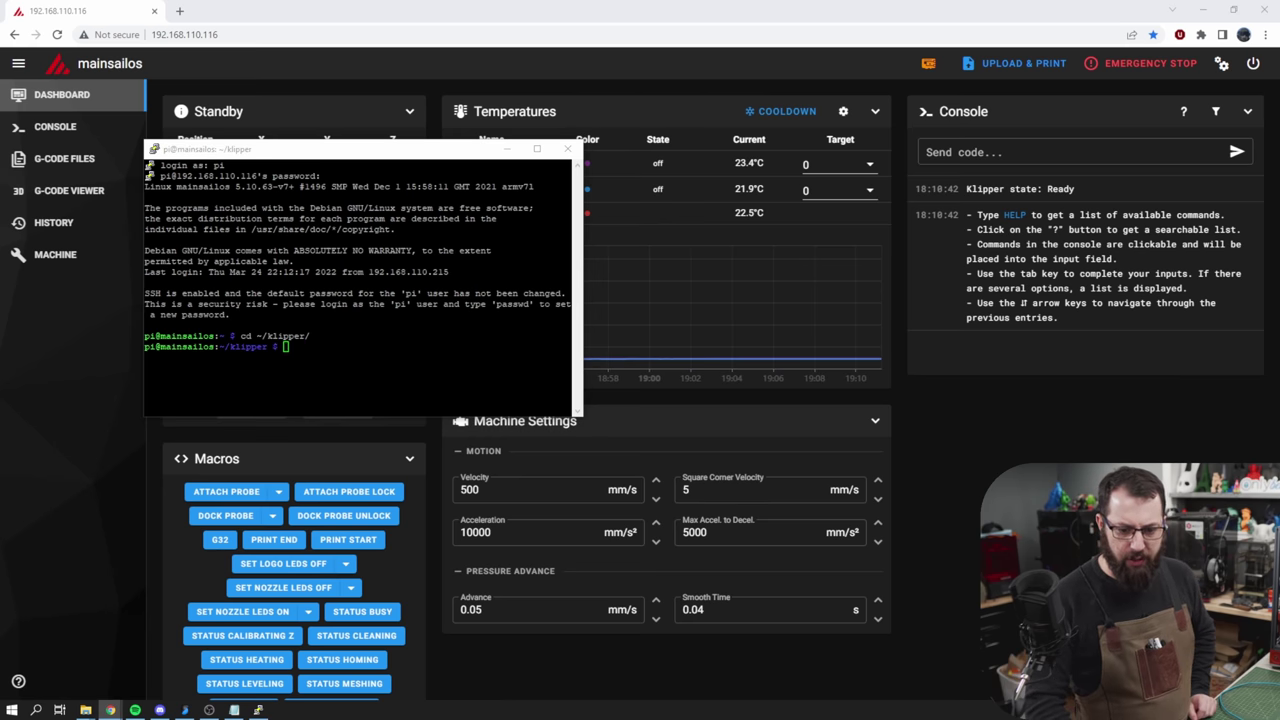
Step: Check in make menuconfig that the RP2040 and USB settings are unchanged, then quit without saving
key(alt+Tab)
text(make menuconfig)
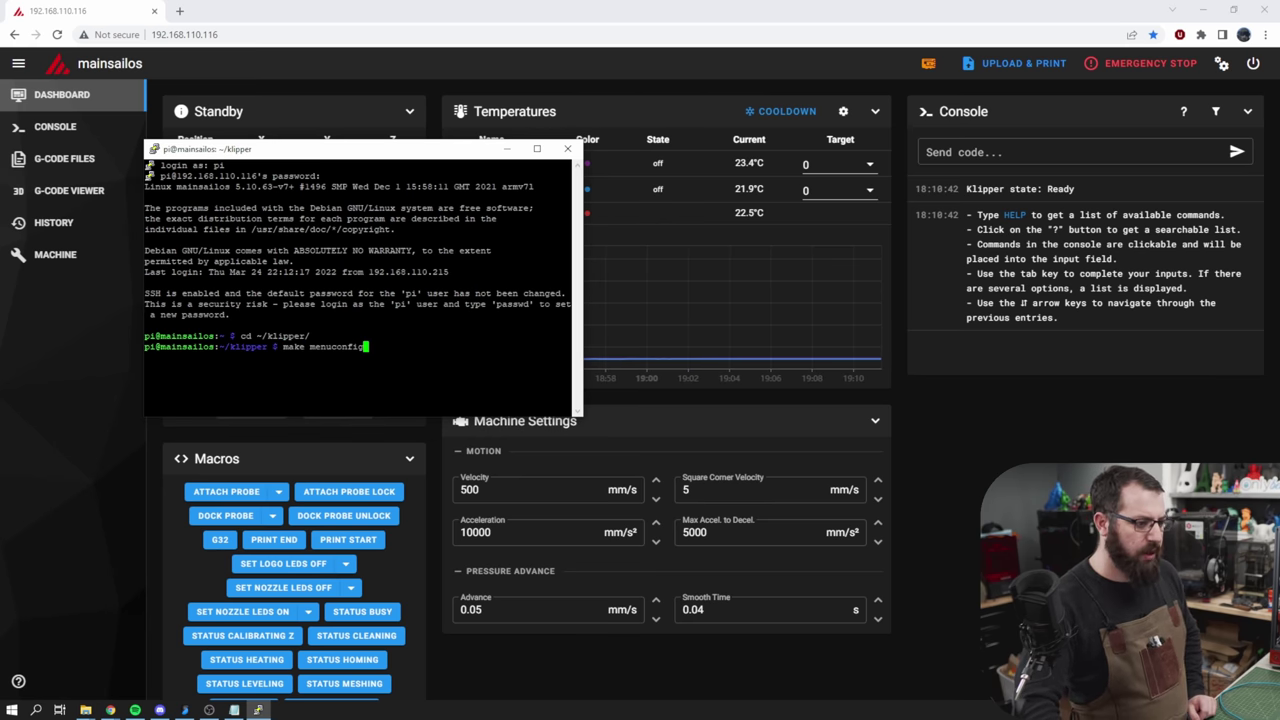
key(Return)
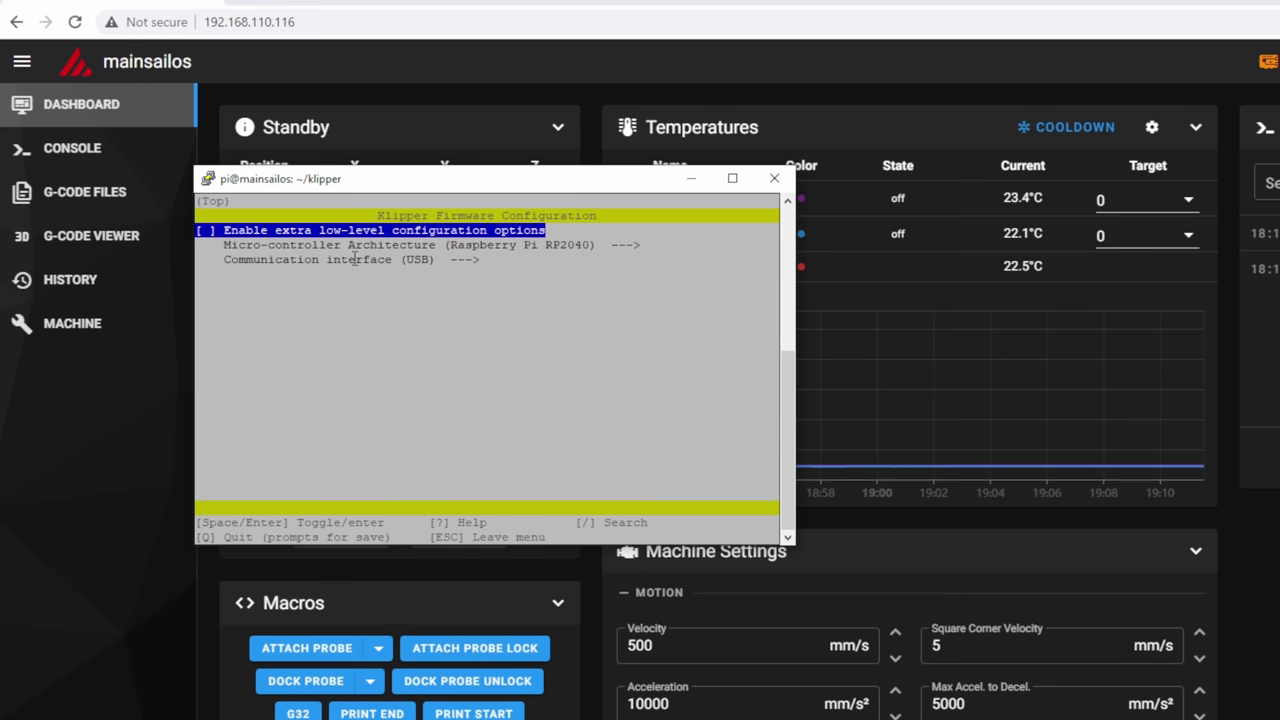
key(Down)
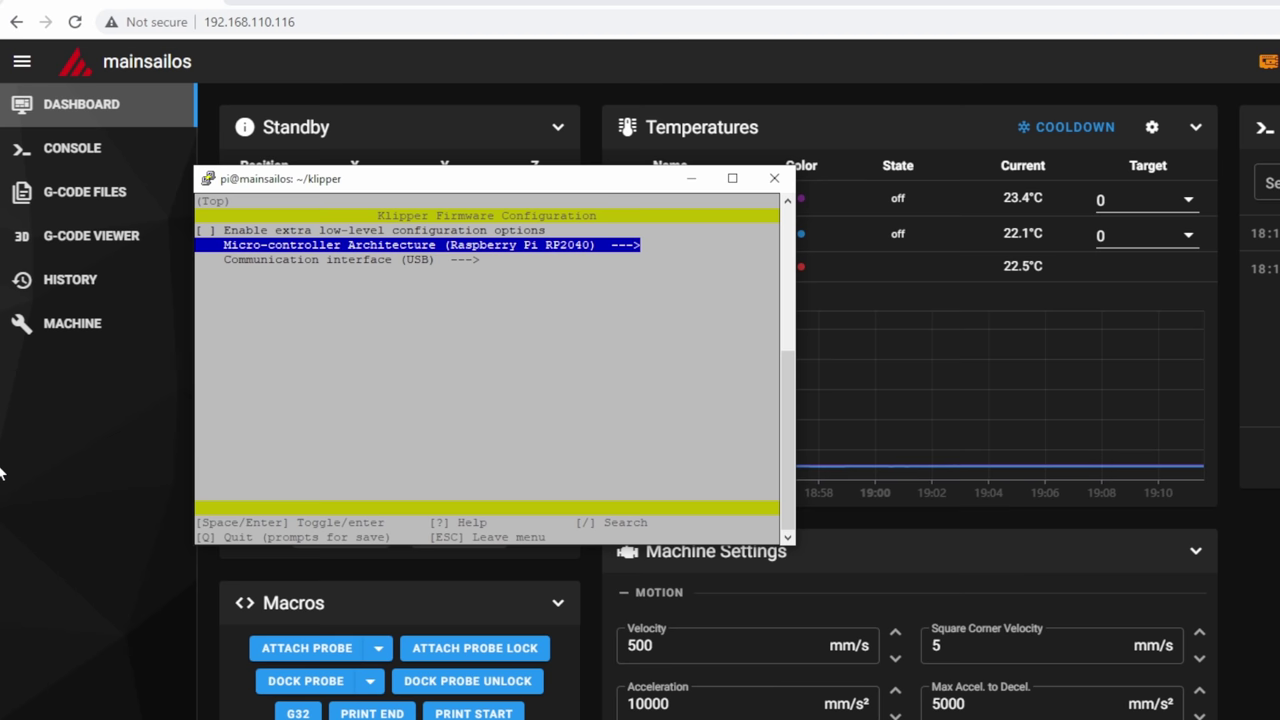
key(Down)
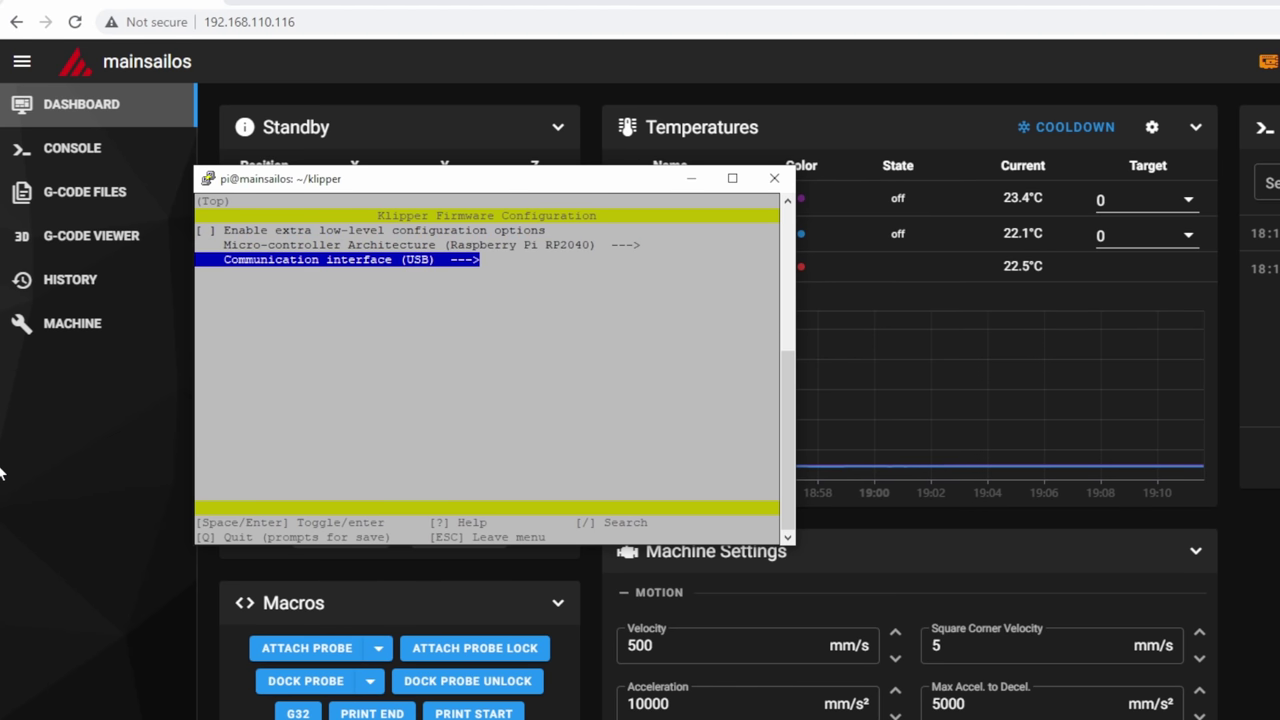
key(Return)
key(Escape)
key(Escape)
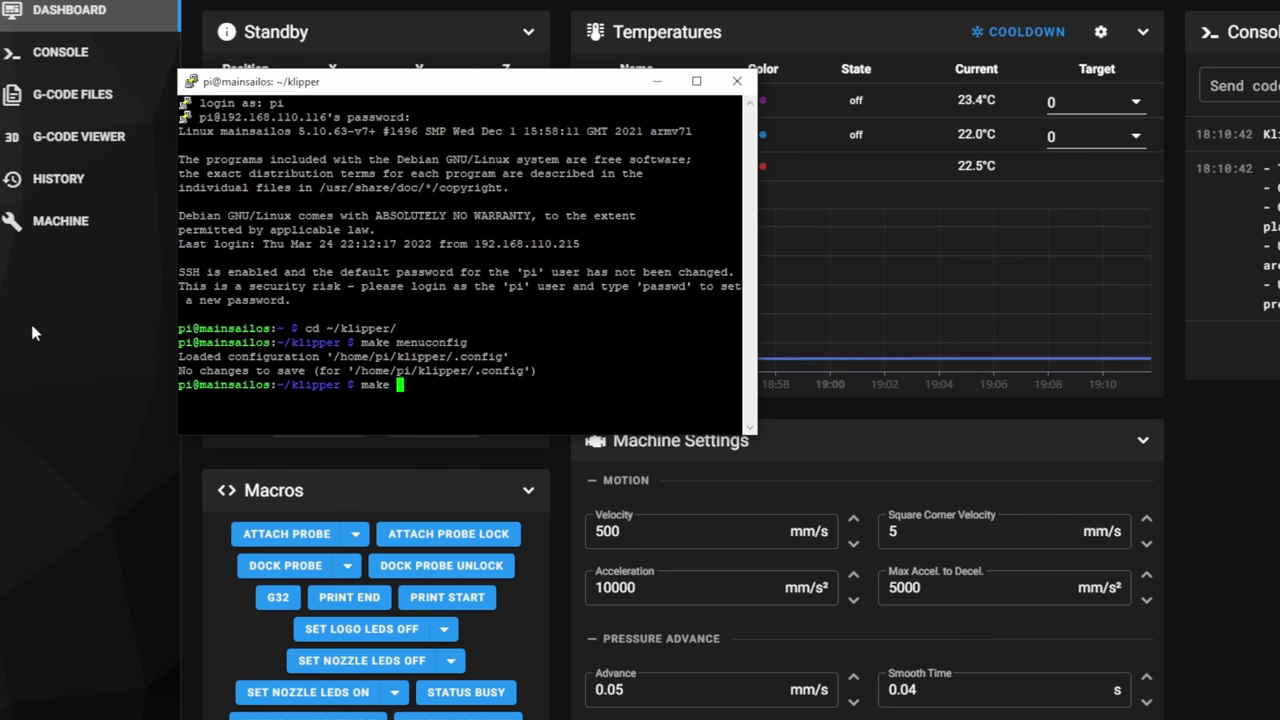
Step: Run make clean and make to rebuild Klipper, producing out/klipper.uf2
text(make clean)
key(Return)
text(make)
key(Return)
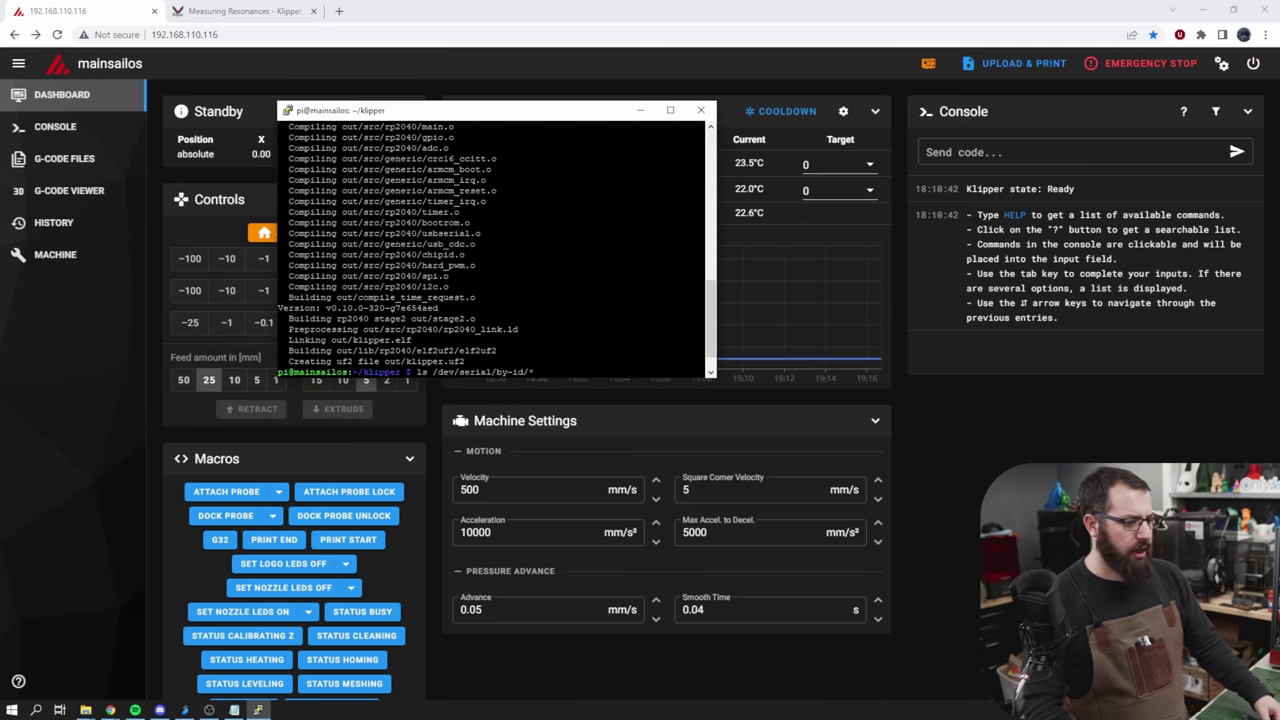
drag(464, 361, 435, 361)
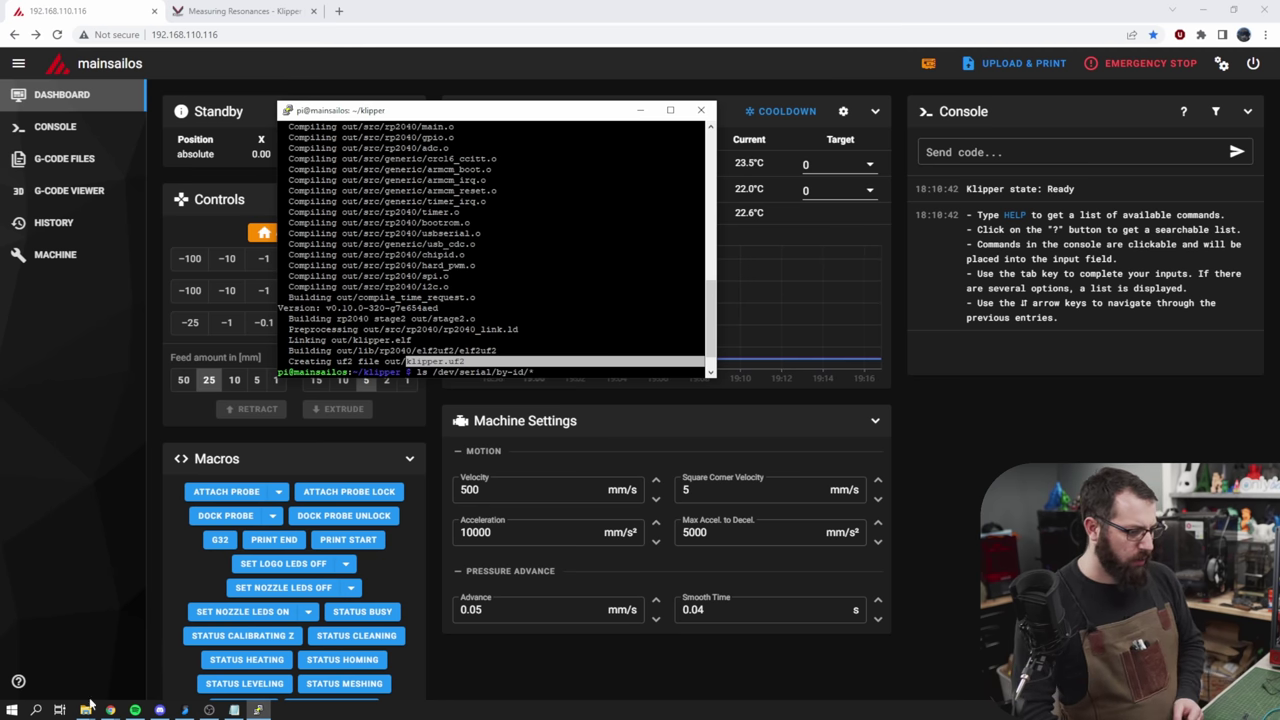
key(super)
Step: Launch WinSCP and log in to the Pi as a new SFTP site
text(win)
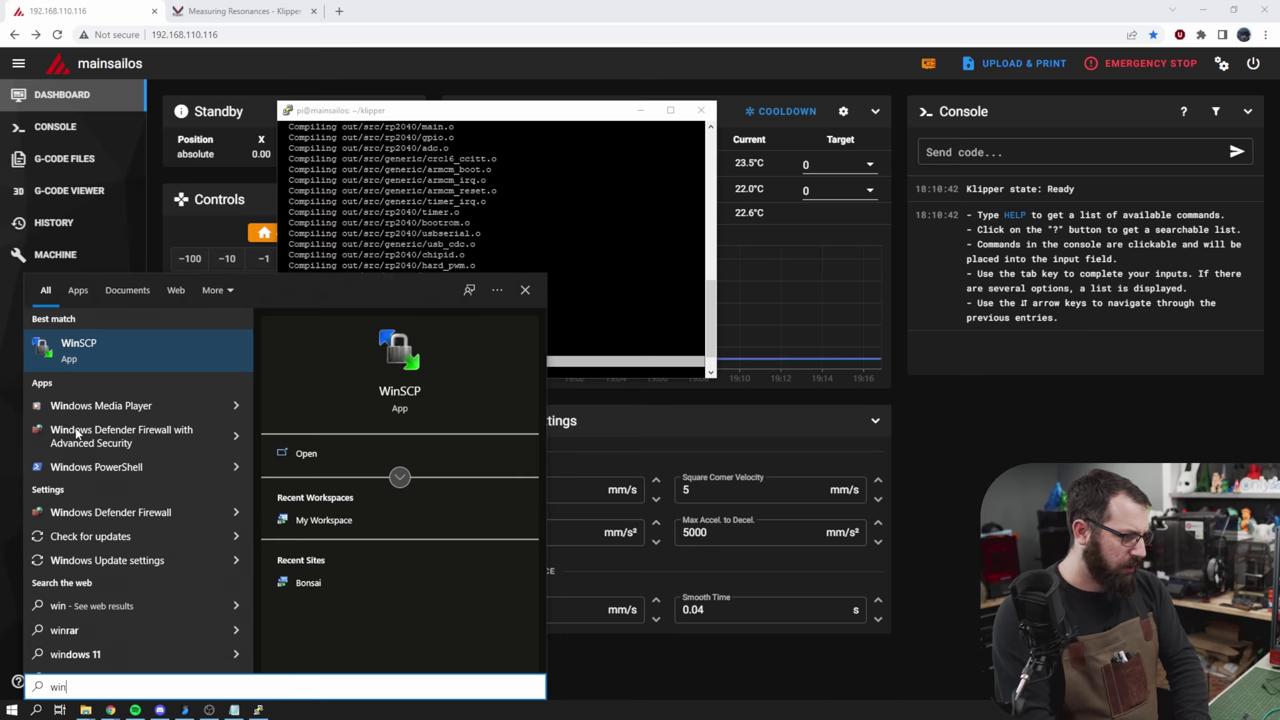
key(Return)
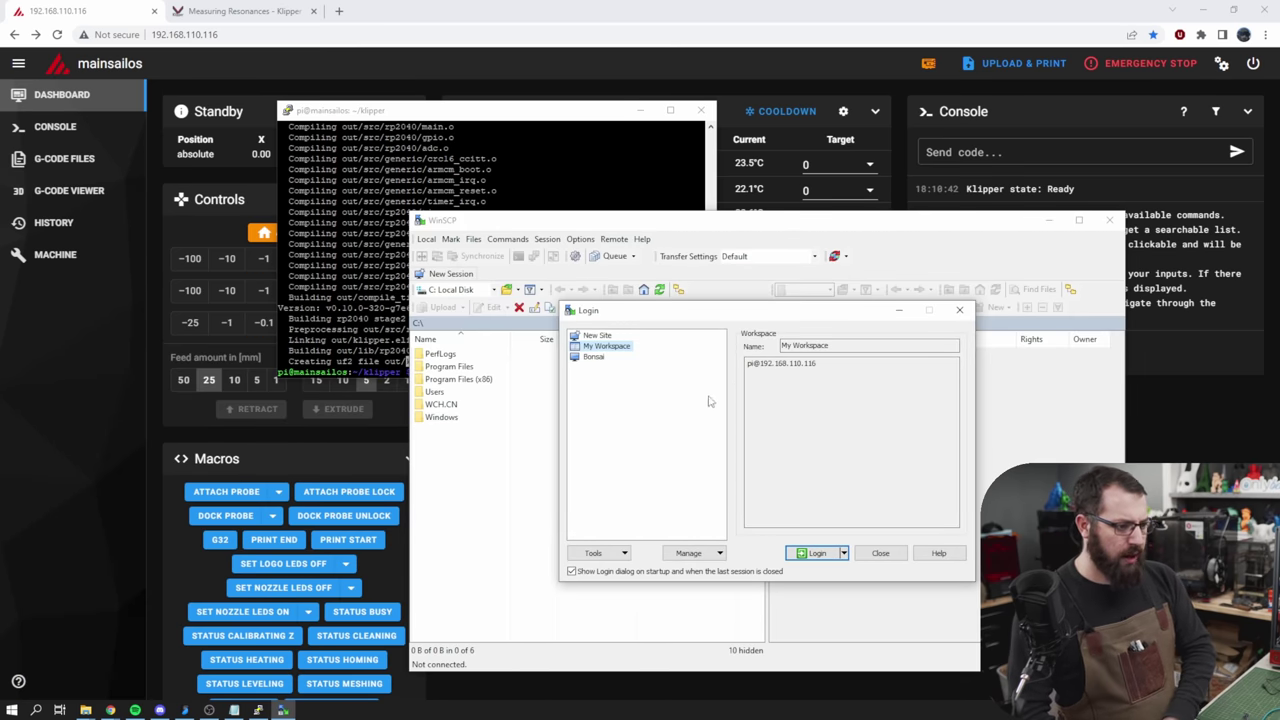
click(598, 336)
click(790, 361)
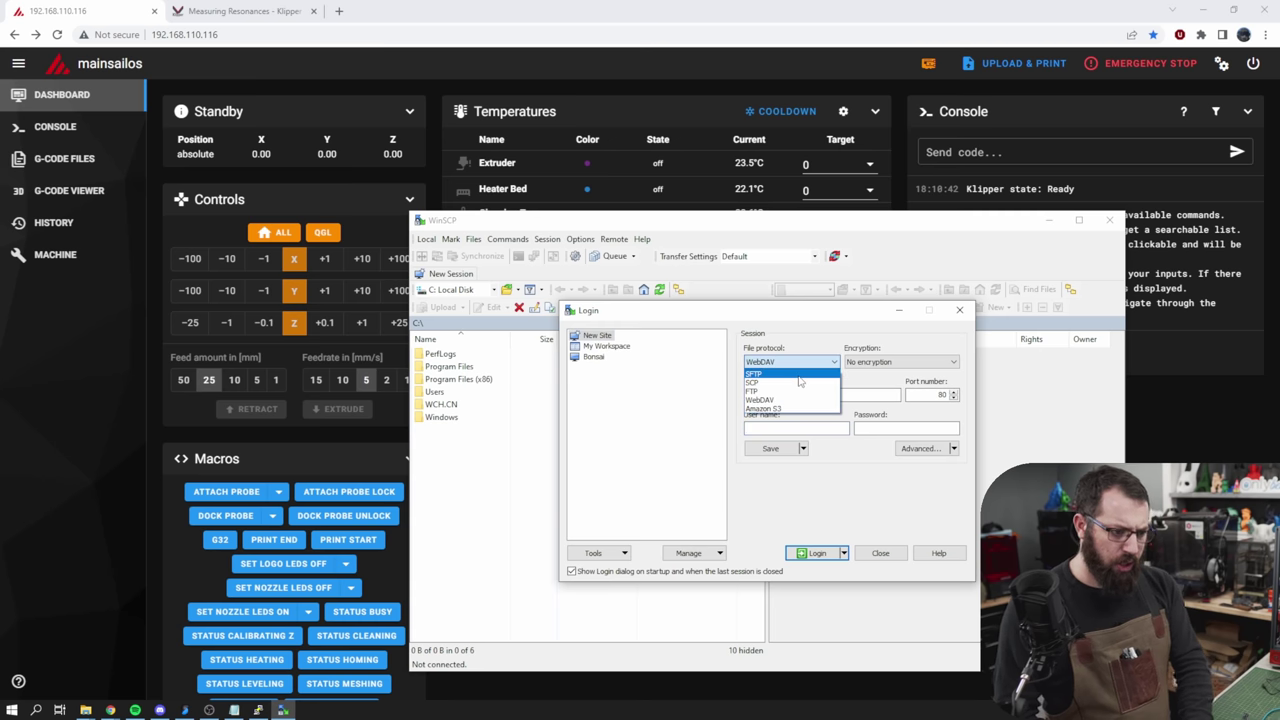
click(790, 373)
click(796, 427)
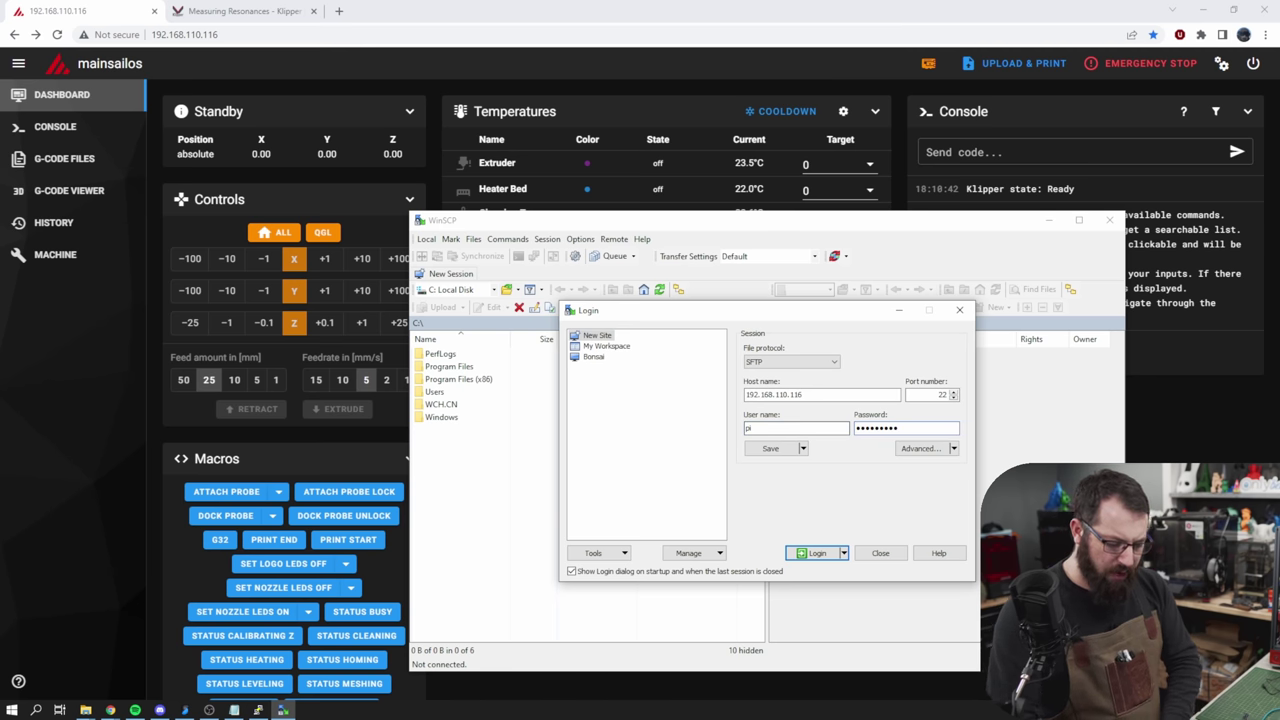
key(Return)
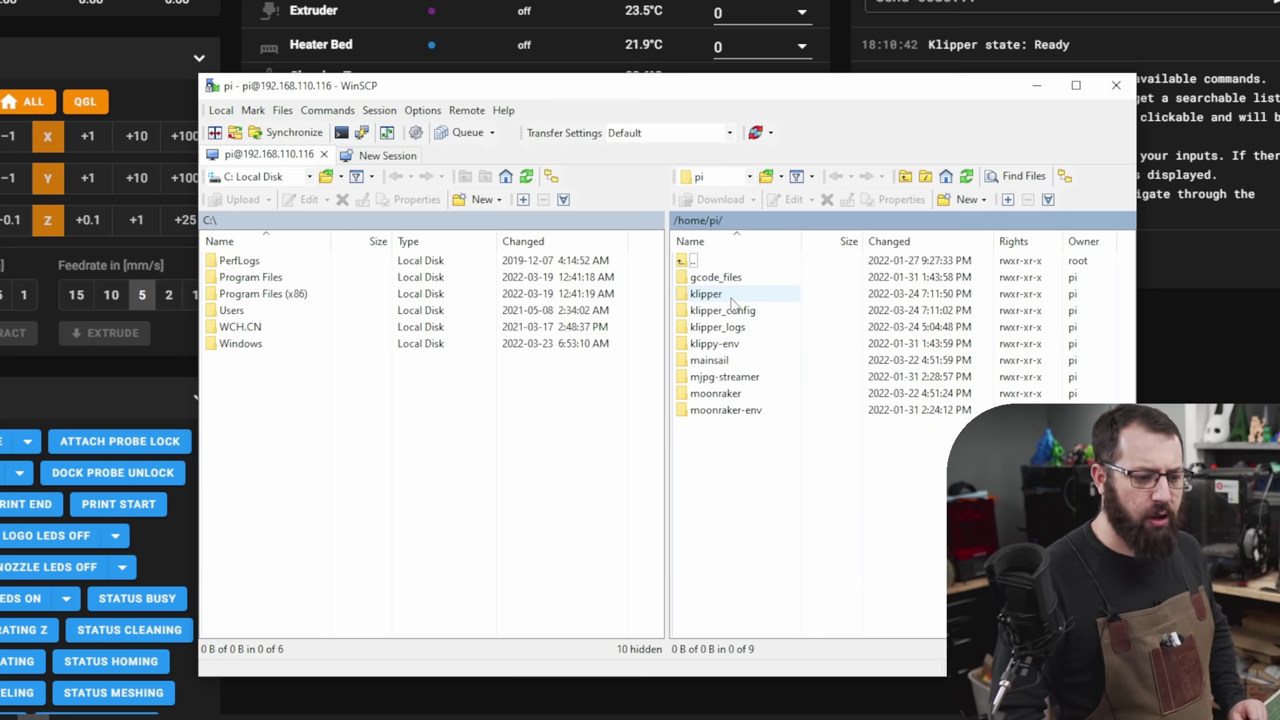
Step: Copy klipper.uf2 from the klipper/out folder onto the desktop
double_click(722, 294)
double_click(700, 343)
click(714, 476)
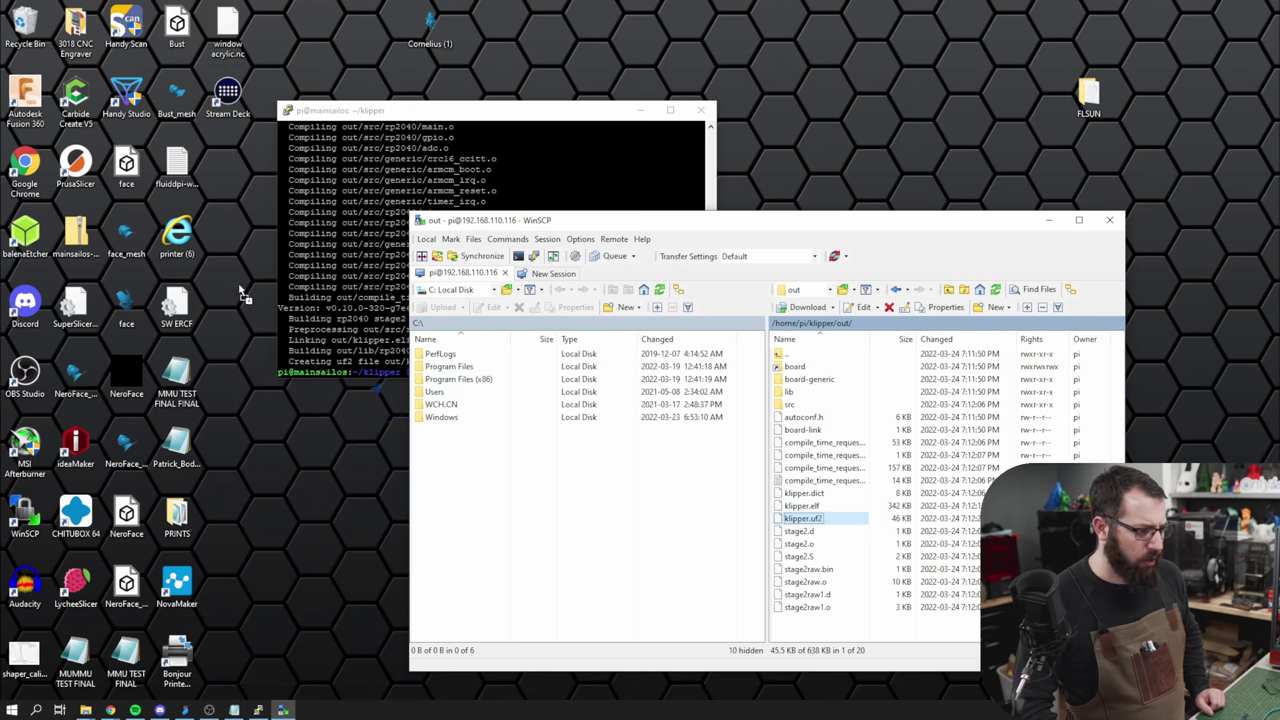
drag(243, 293, 245, 263)
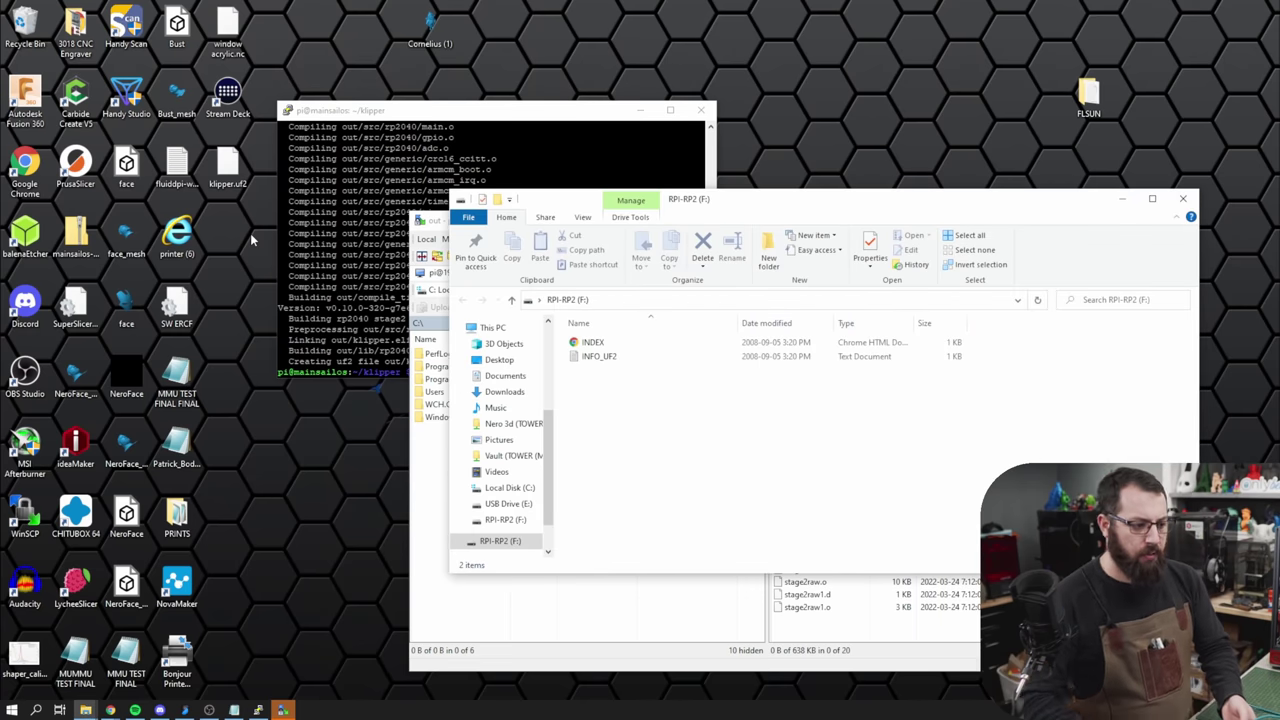
Step: Drag klipper.uf2 from the desktop onto the RPI-RP2 (F:) drive to flash the Pico
click(240, 178)
drag(242, 180, 660, 457)
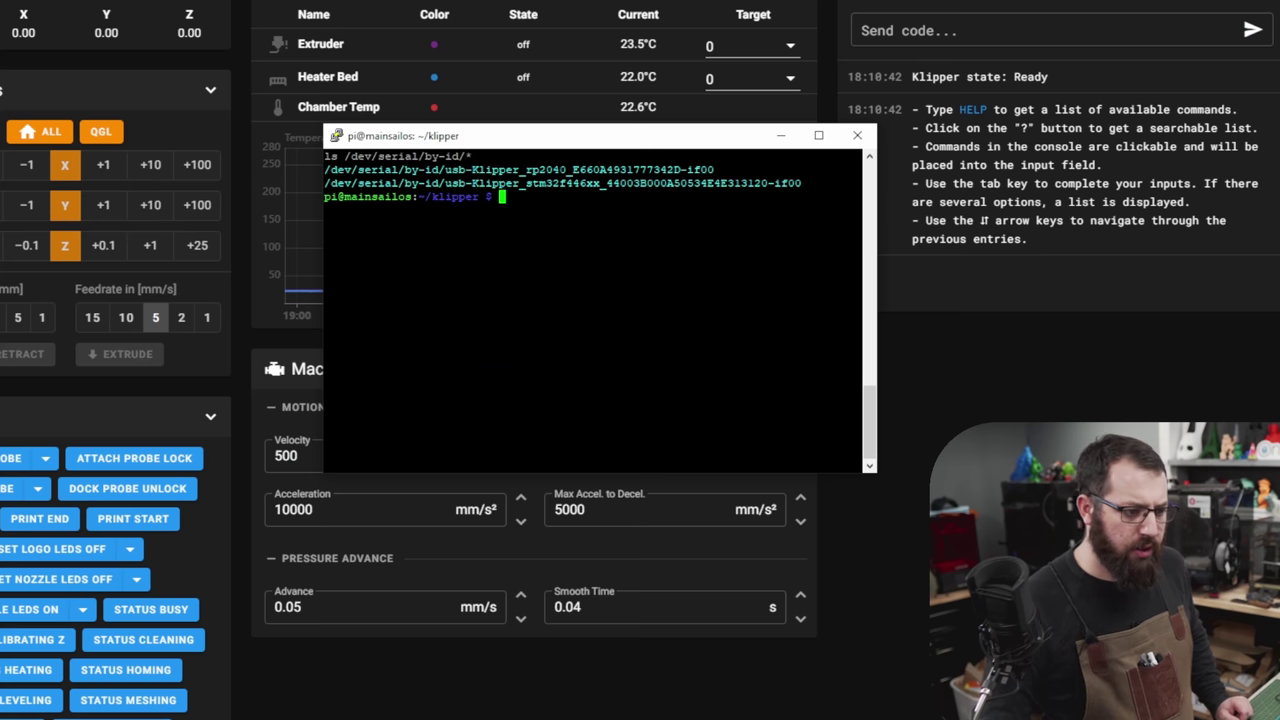
Step: Highlight the usb-Klipper_rp2040 serial path in the listing, then bring the browser forward
drag(466, 183, 627, 183)
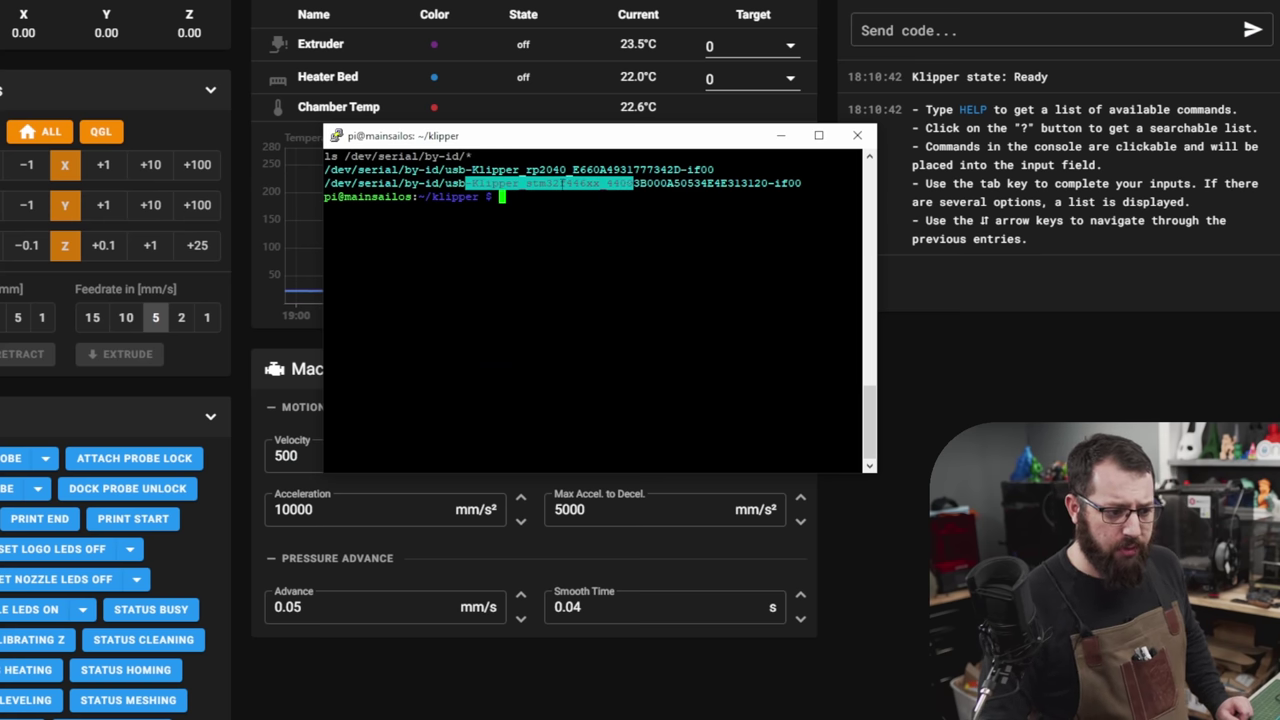
click(632, 183)
drag(546, 183, 605, 196)
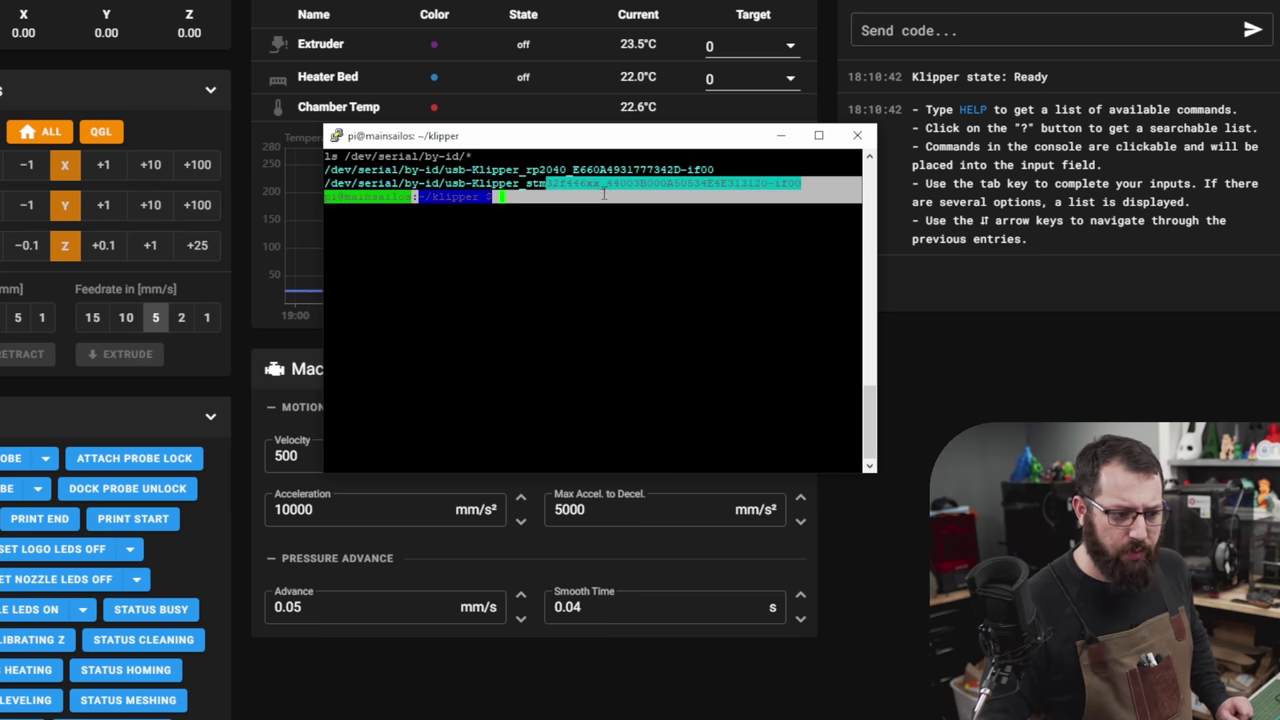
click(605, 196)
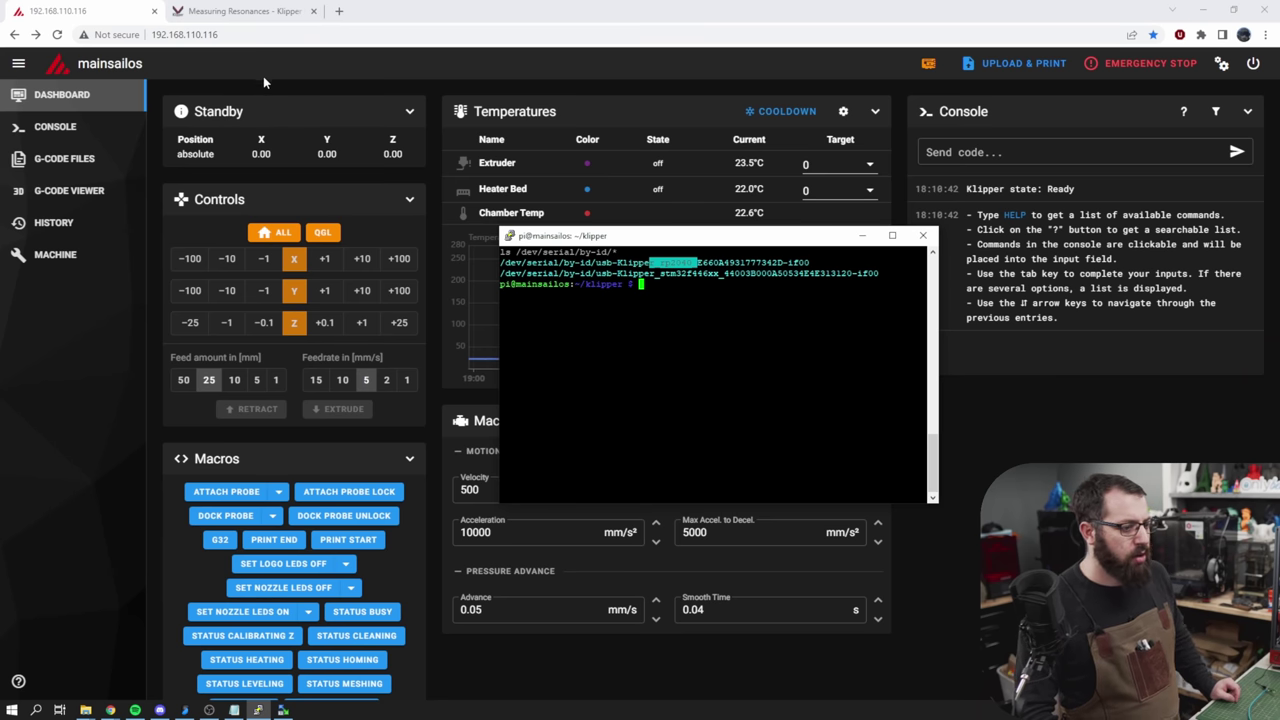
click(266, 38)
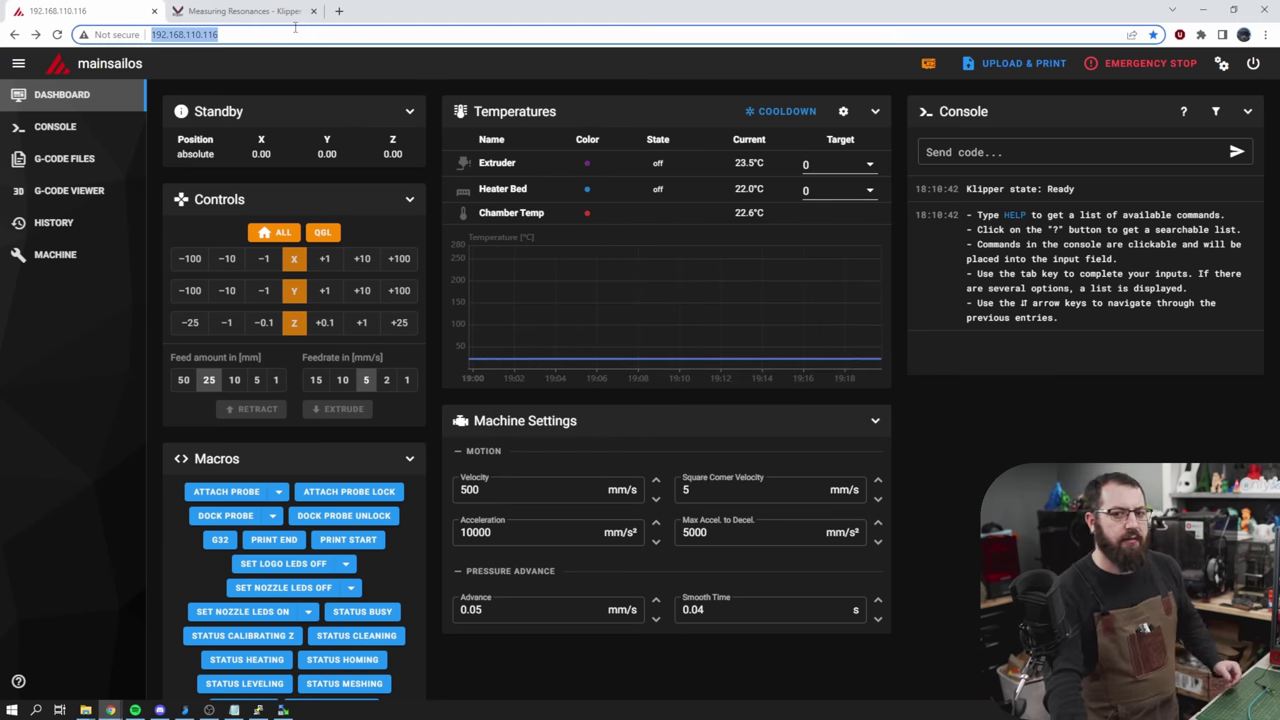
Step: Read the Measuring Resonances software installation section and select the numpy install command
click(240, 11)
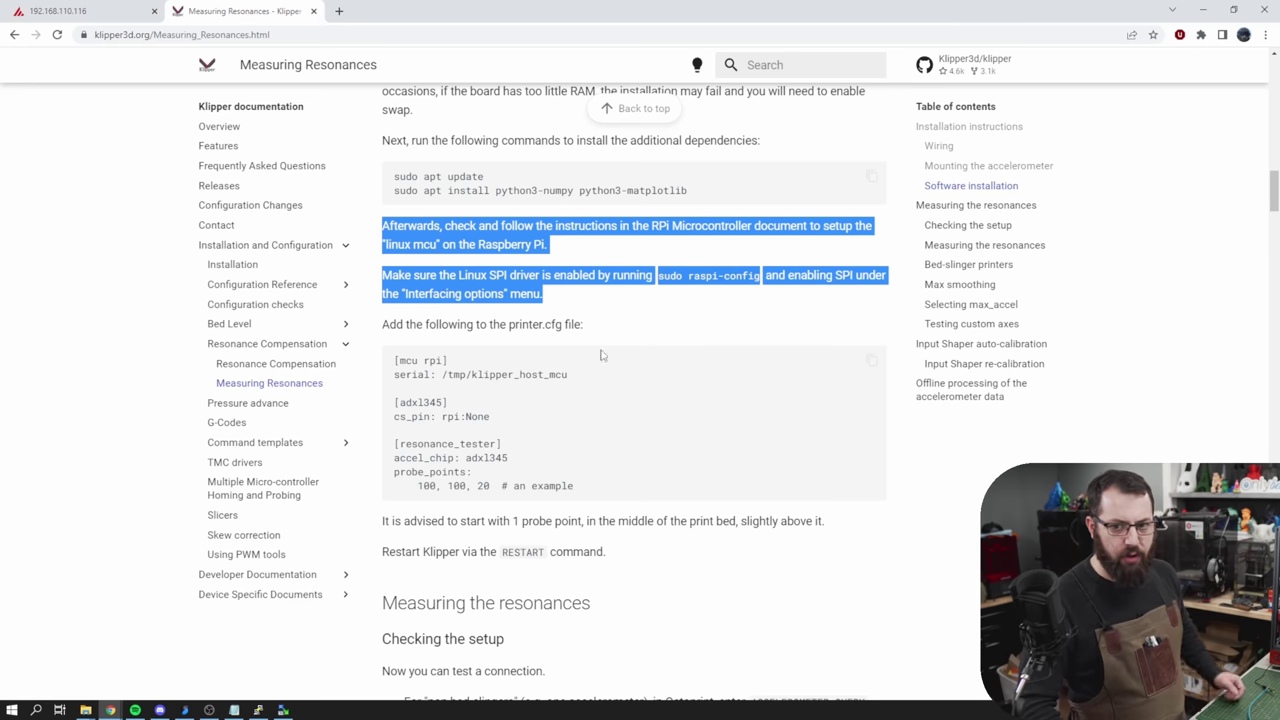
click(601, 404)
scroll(598, 404, up, 5)
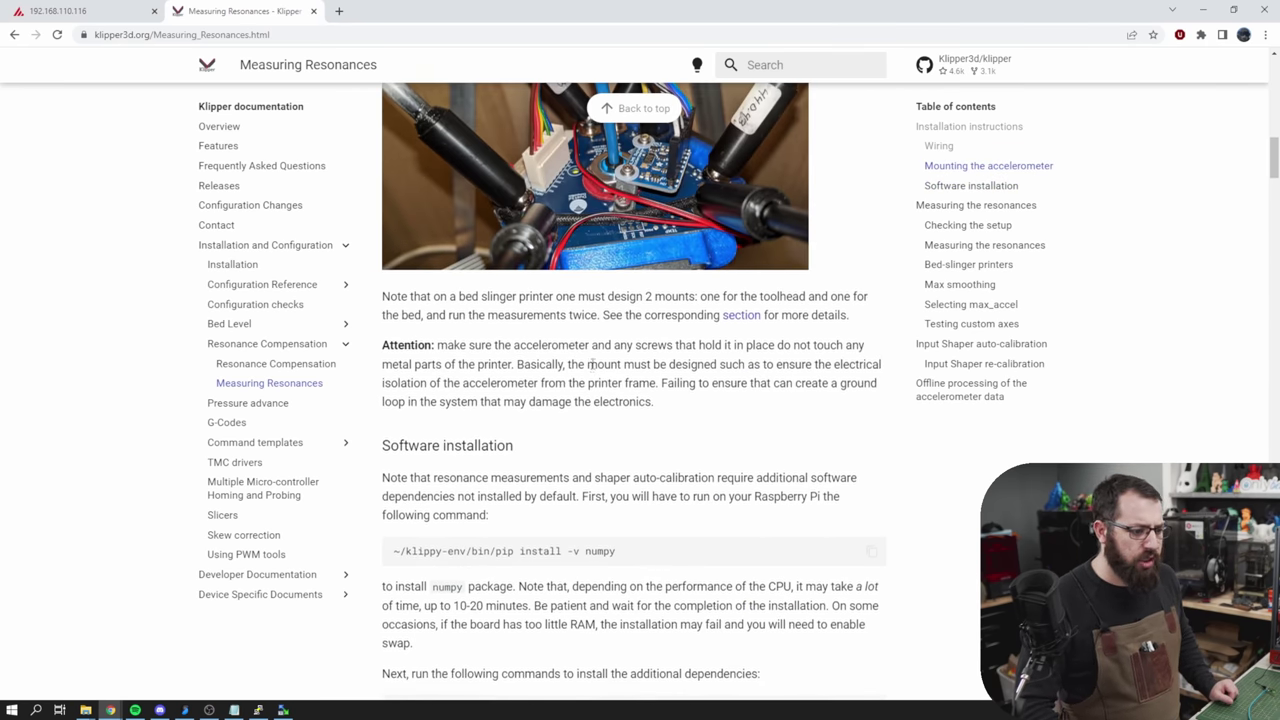
scroll(592, 364, down, 3)
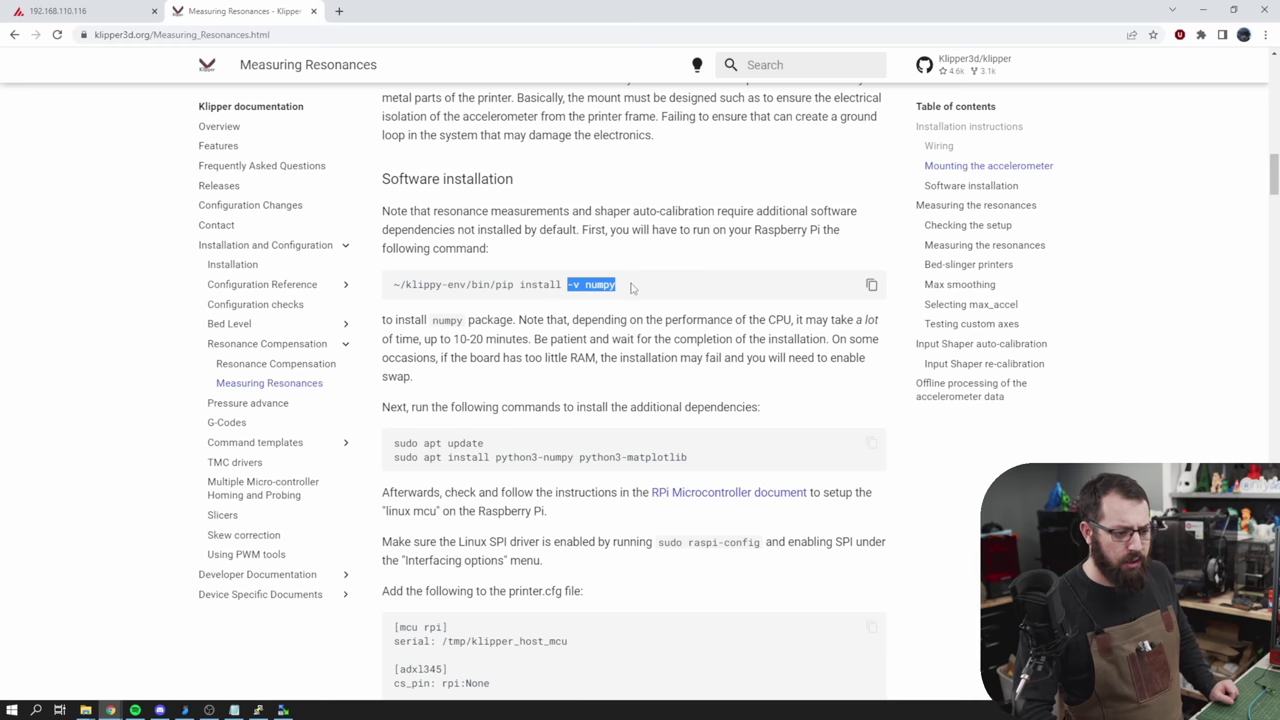
scroll(631, 287, down, 1)
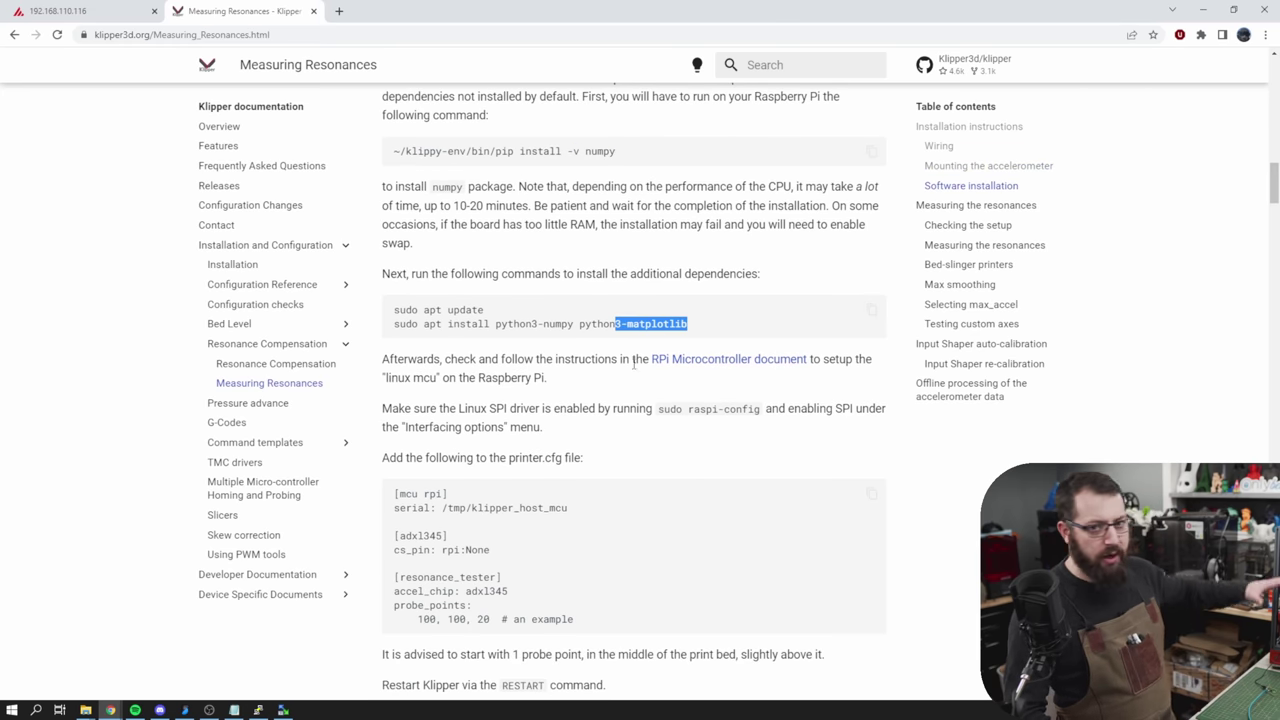
scroll(646, 360, up, 1)
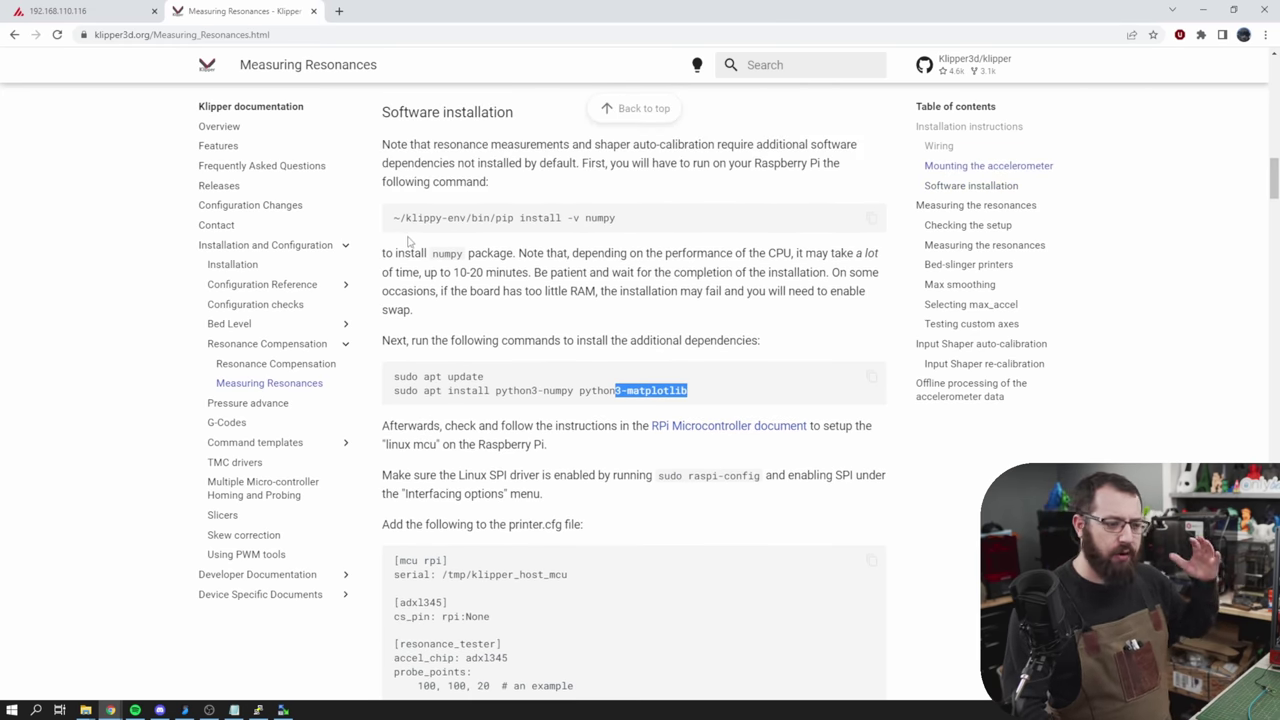
scroll(420, 236, up, 2)
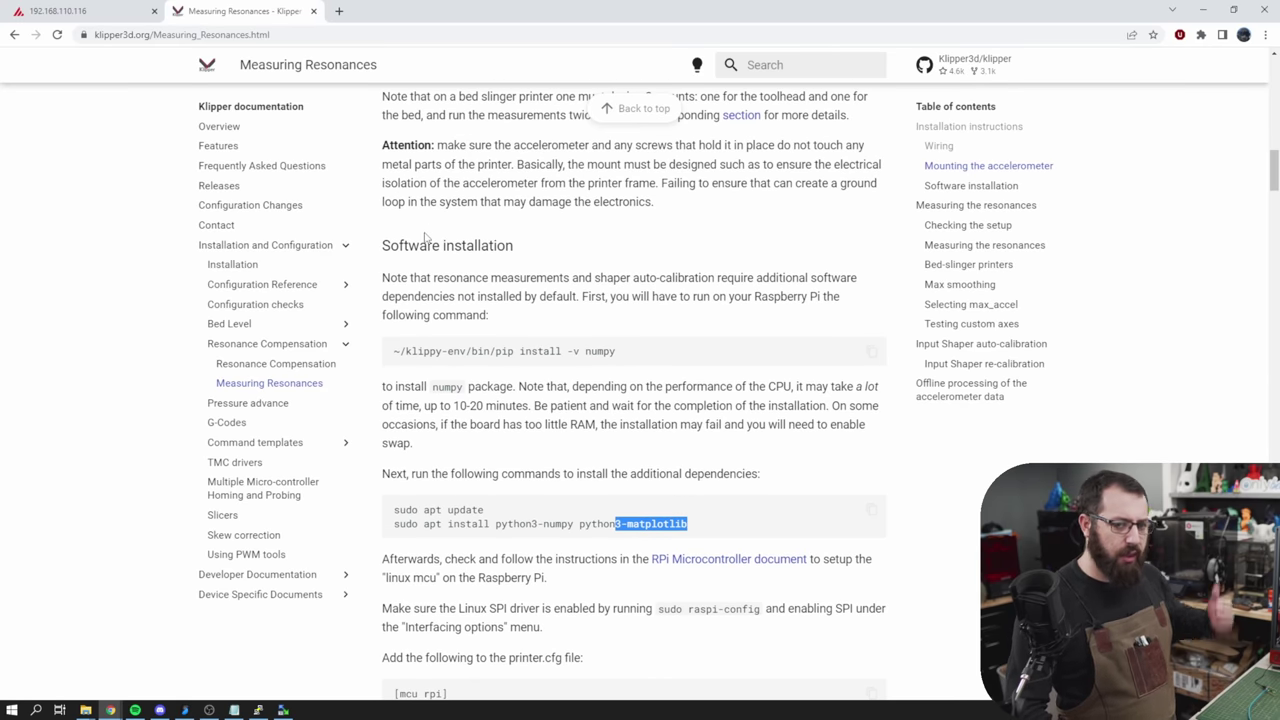
scroll(600, 284, down, 1)
drag(630, 288, 409, 301)
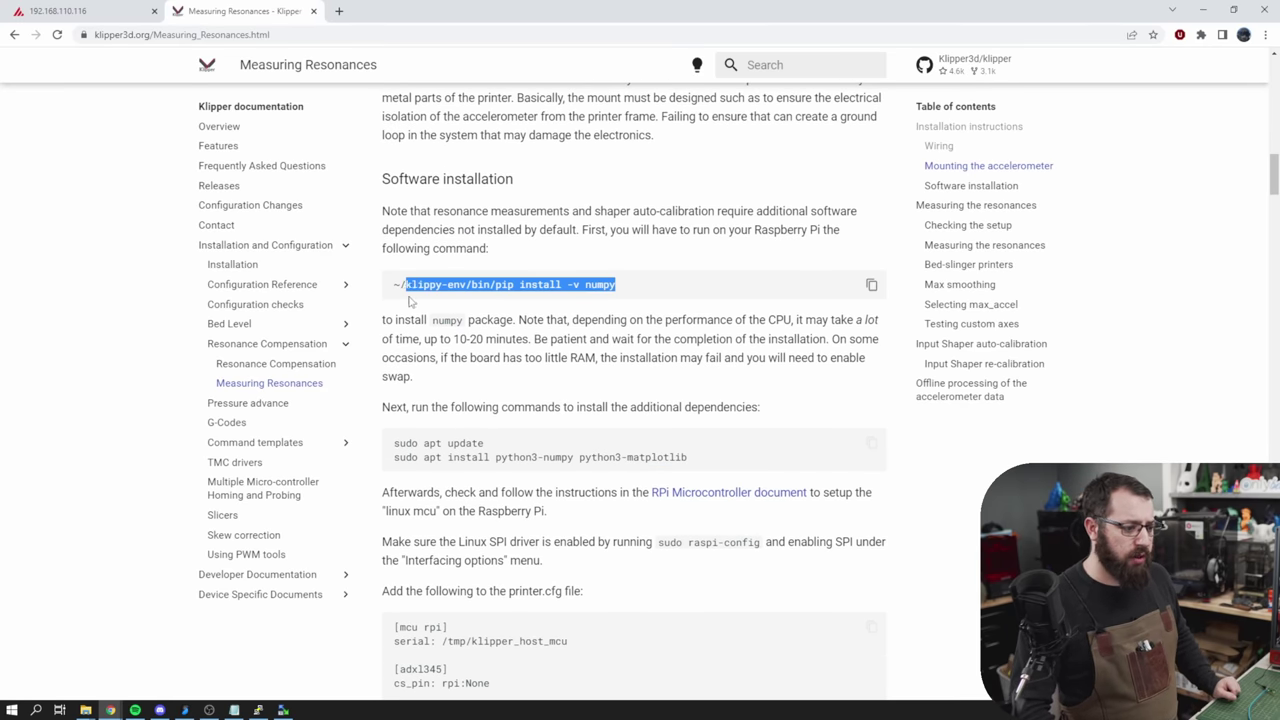
Step: Read the remaining installation steps, then switch to Mainsail's config file list
key(alt+Tab)
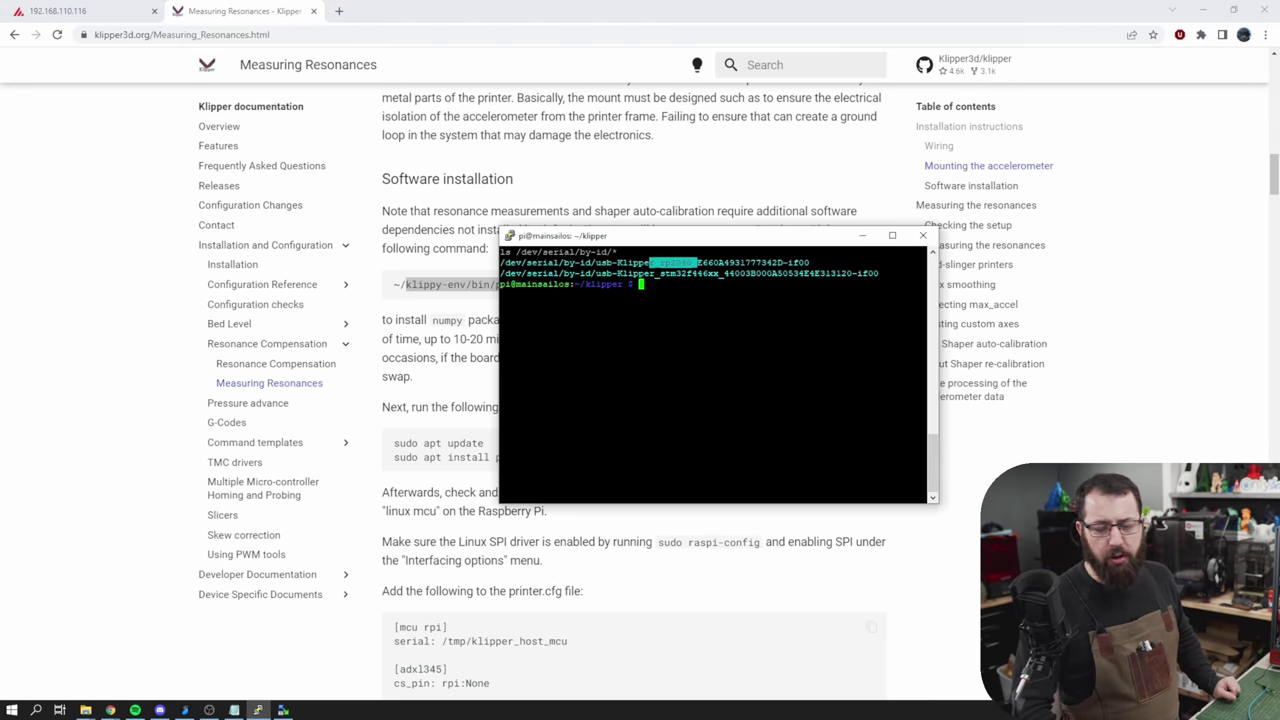
key(alt+Tab)
scroll(700, 330, down, 2)
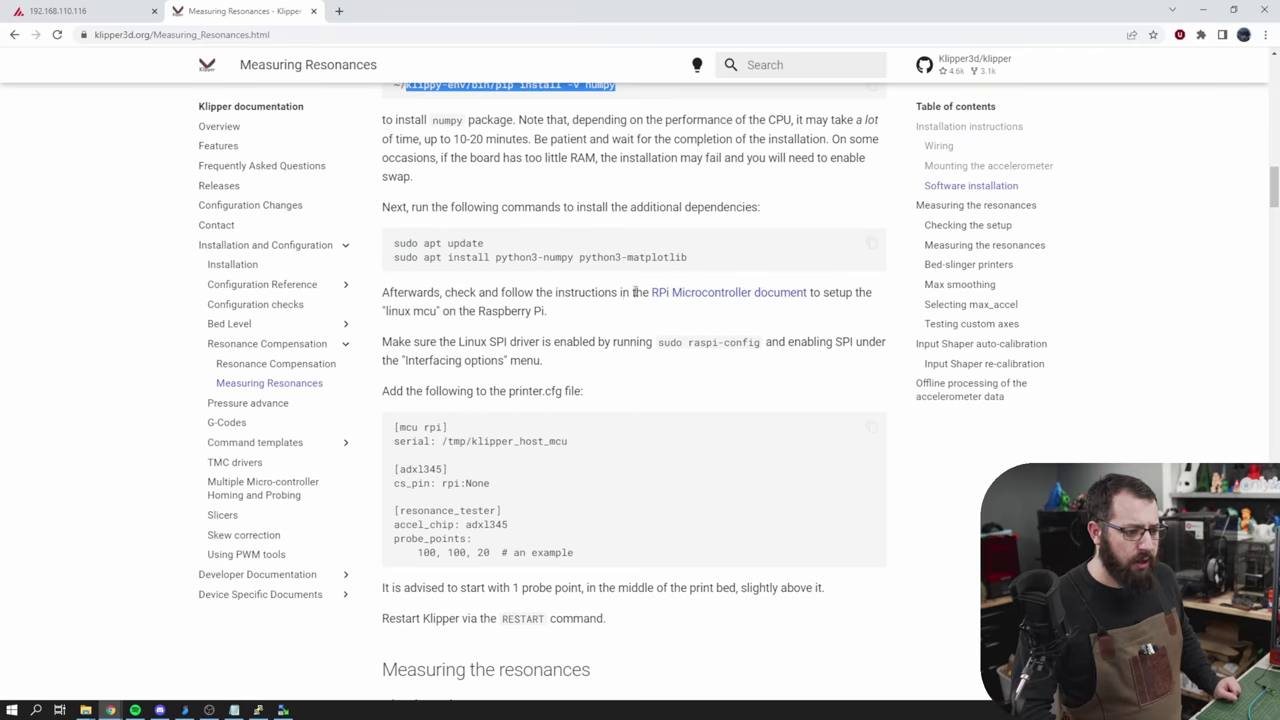
drag(632, 292, 744, 332)
click(731, 342)
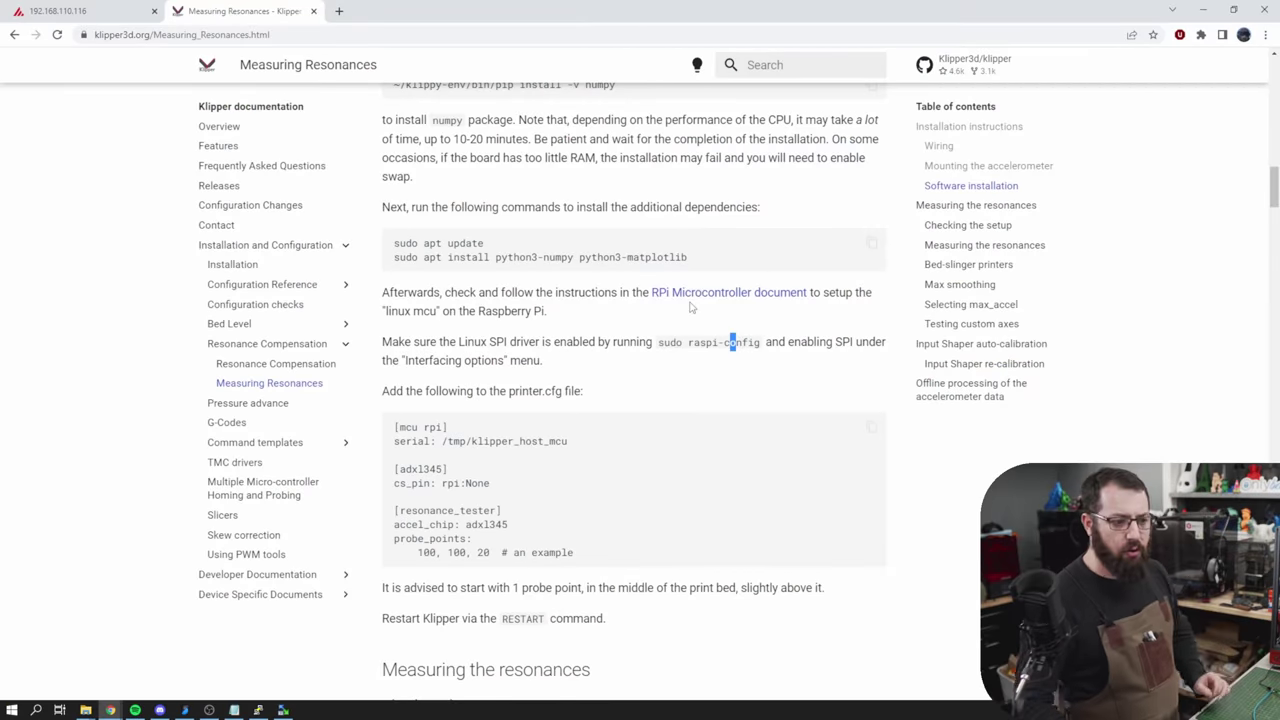
scroll(463, 230, down, 2)
click(60, 11)
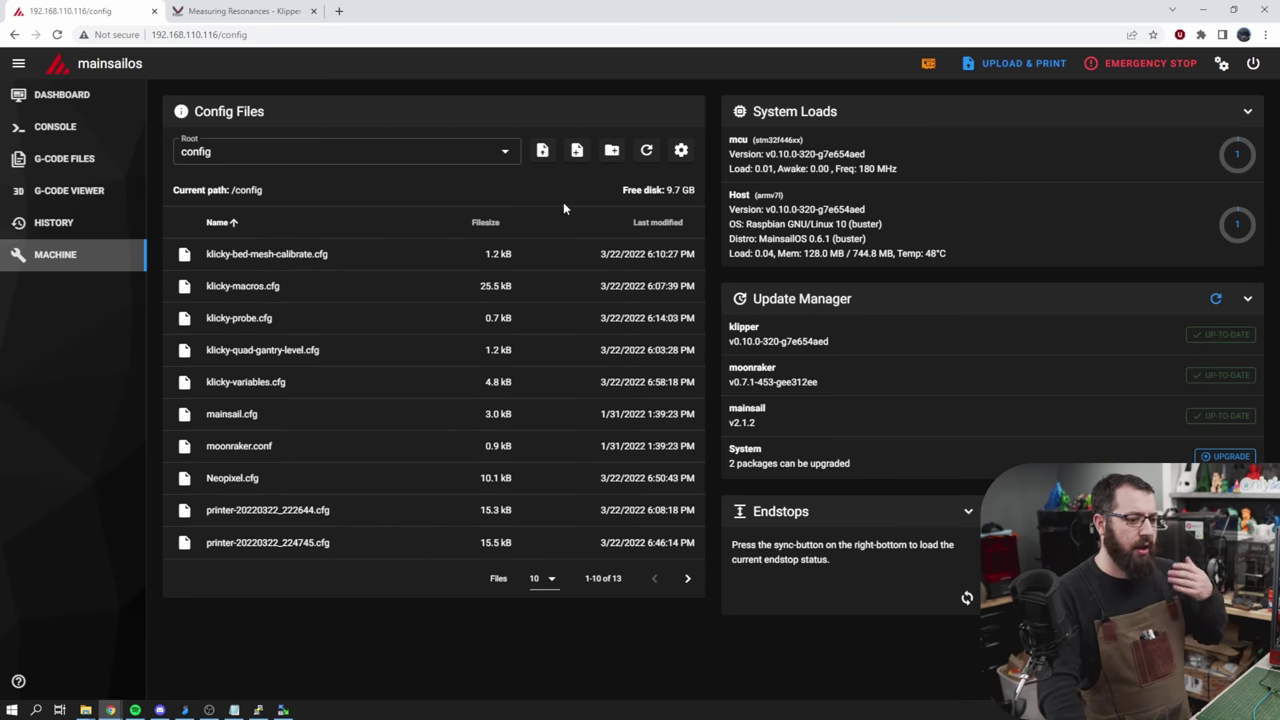
Step: Create adxl.cfg, open it, and paste in the prepared ADXL345 and resonance tester config
click(578, 150)
text(a)
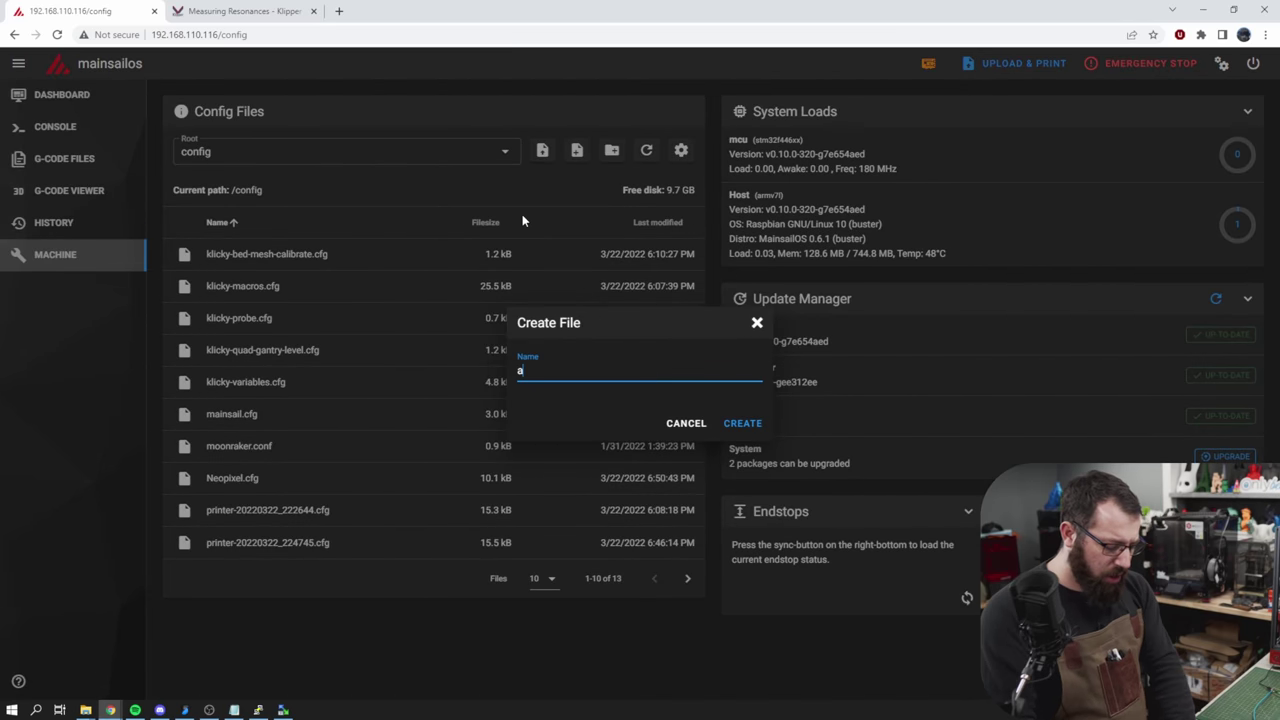
text(dxl.cfd)
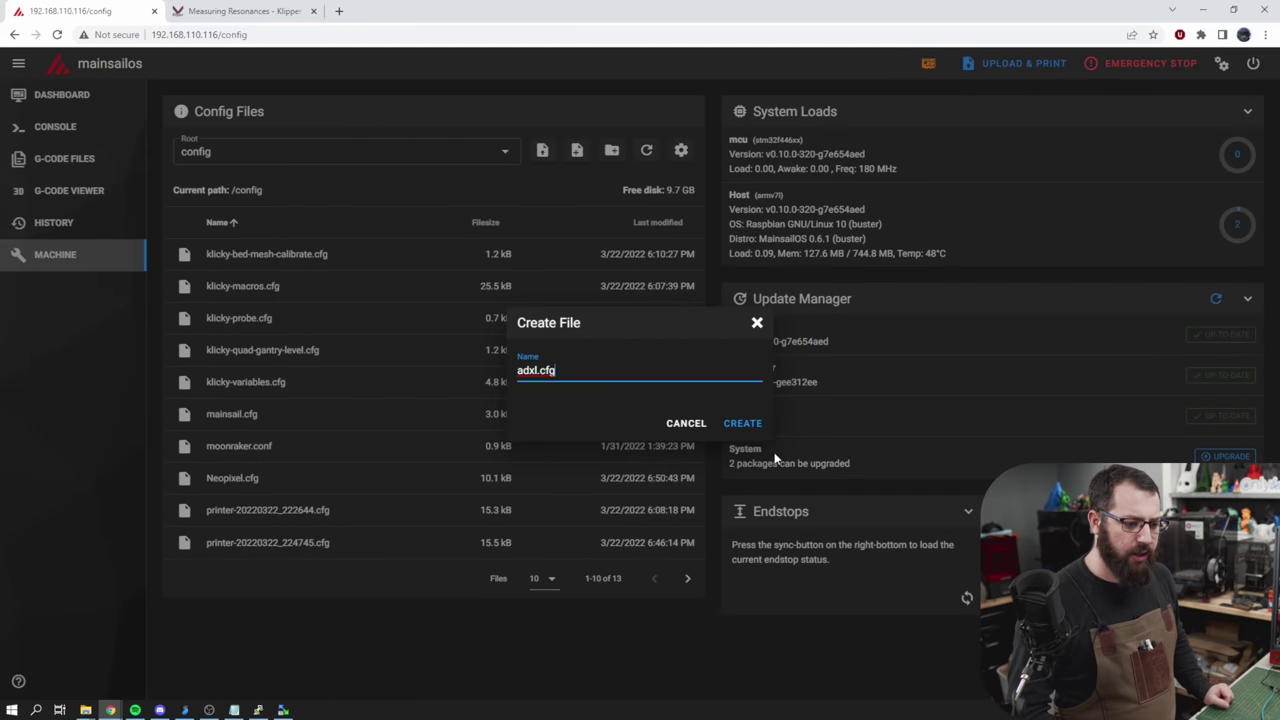
click(755, 425)
click(281, 255)
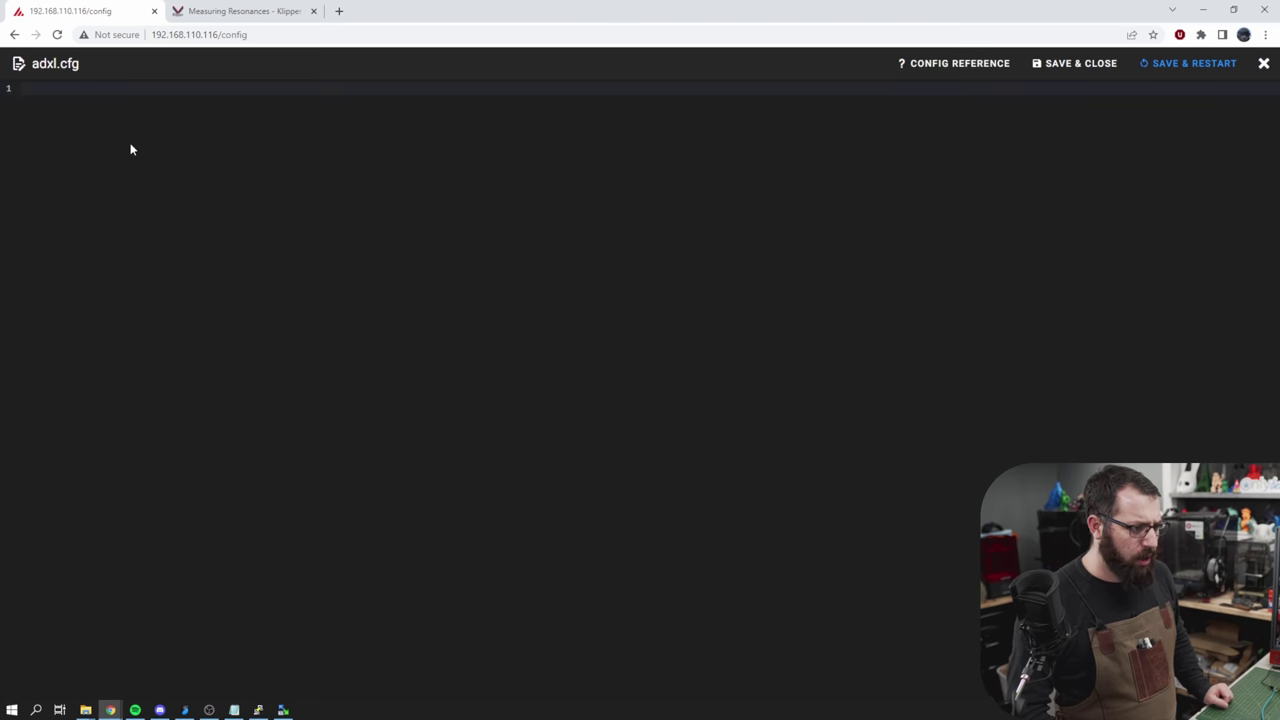
click(234, 710)
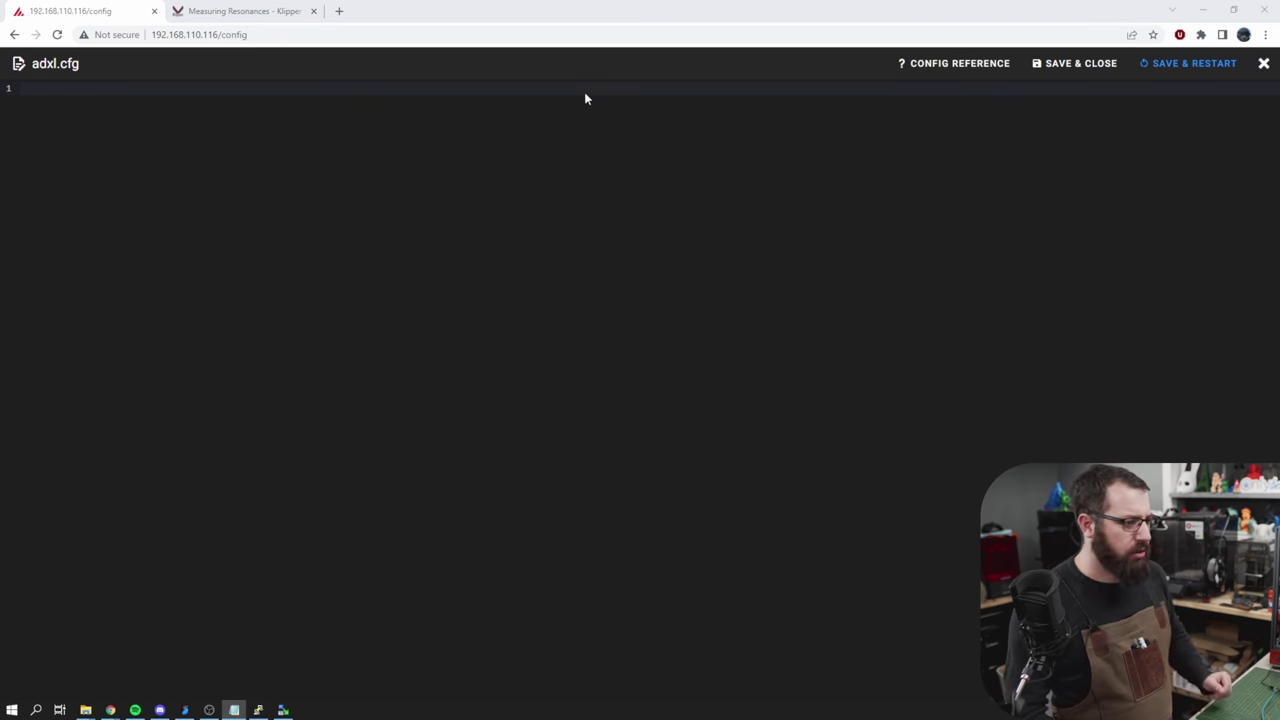
click(100, 90)
right_click(100, 90)
click(128, 189)
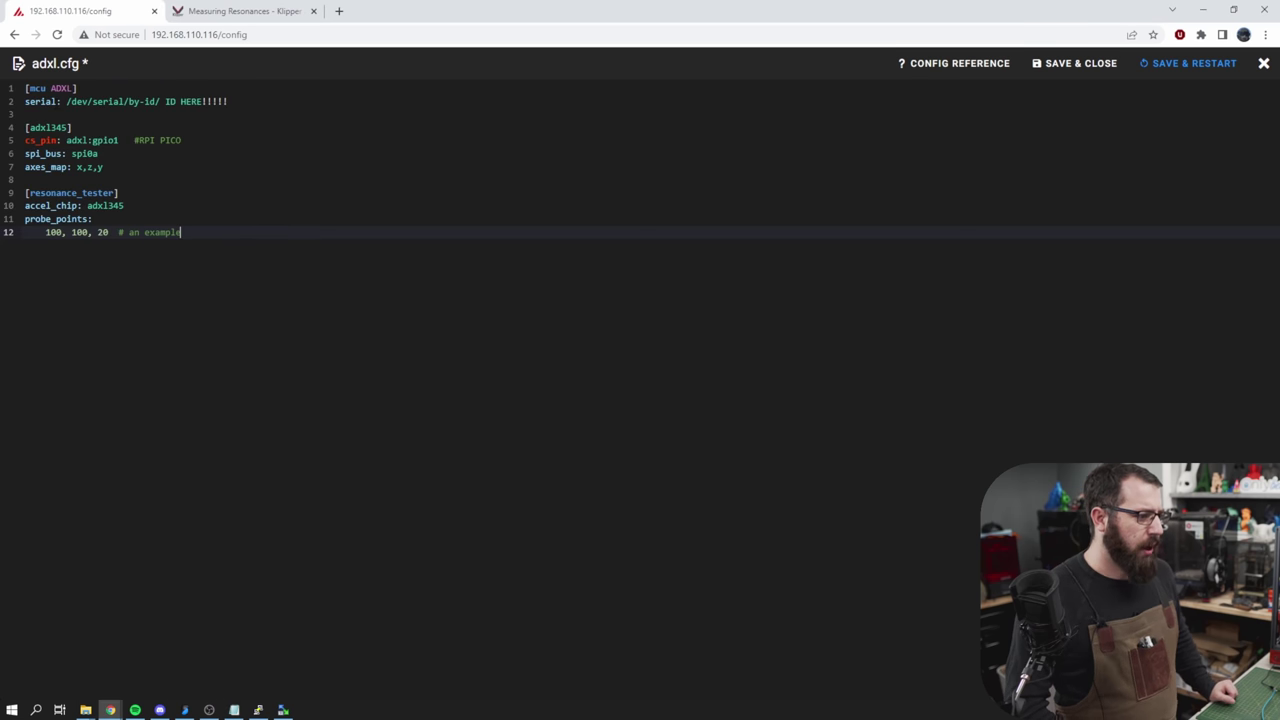
Step: Replace the serial placeholder with the Pico's serial path copied from PuTTY
click(228, 101)
drag(228, 101, 66, 101)
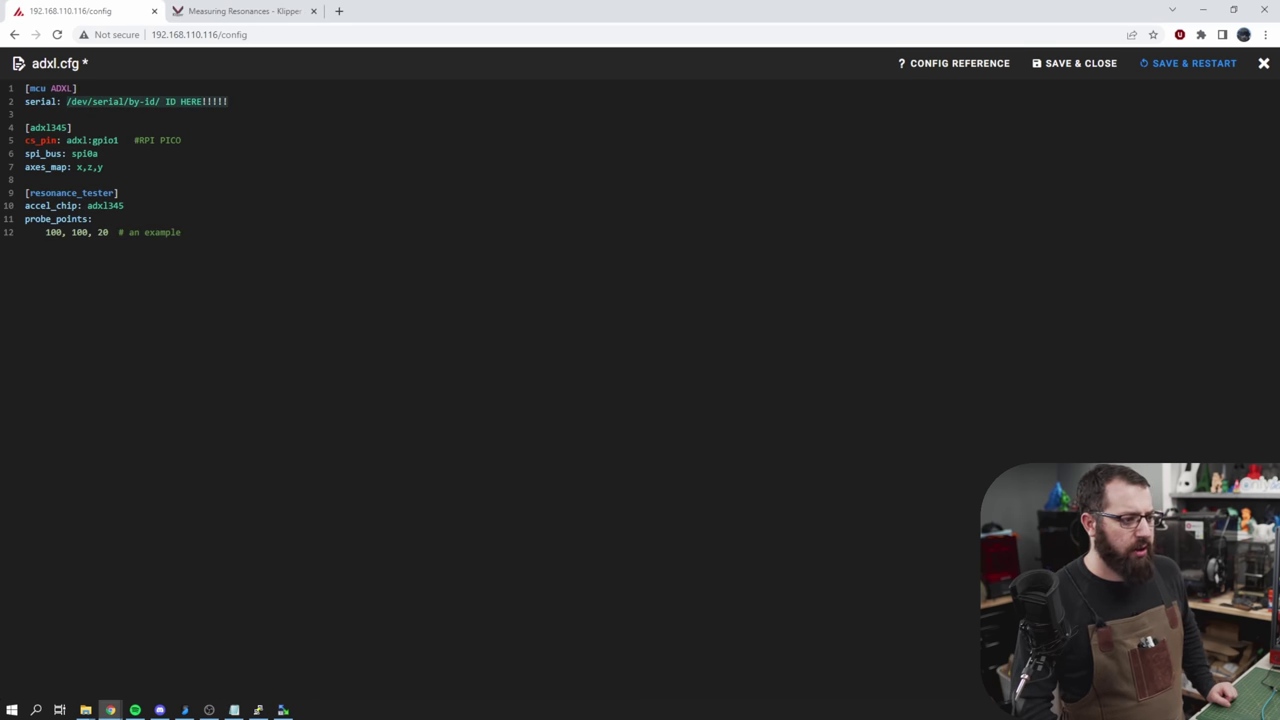
click(256, 710)
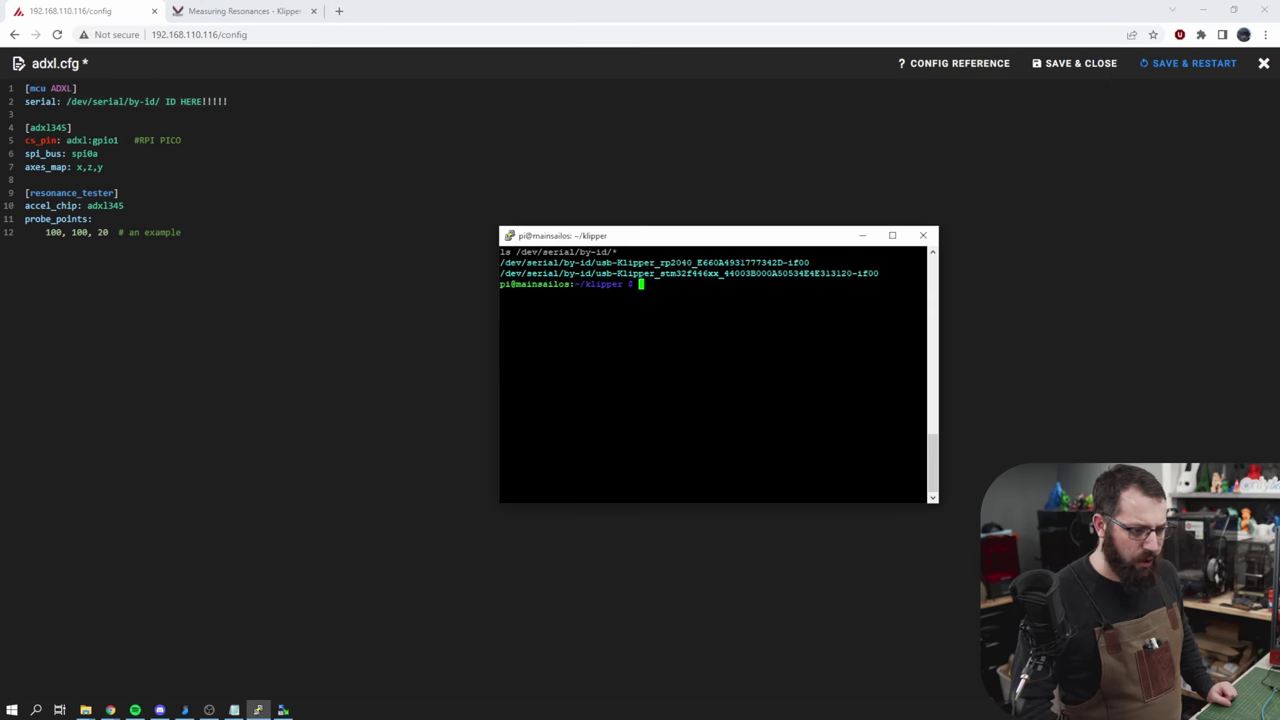
drag(926, 262, 638, 262)
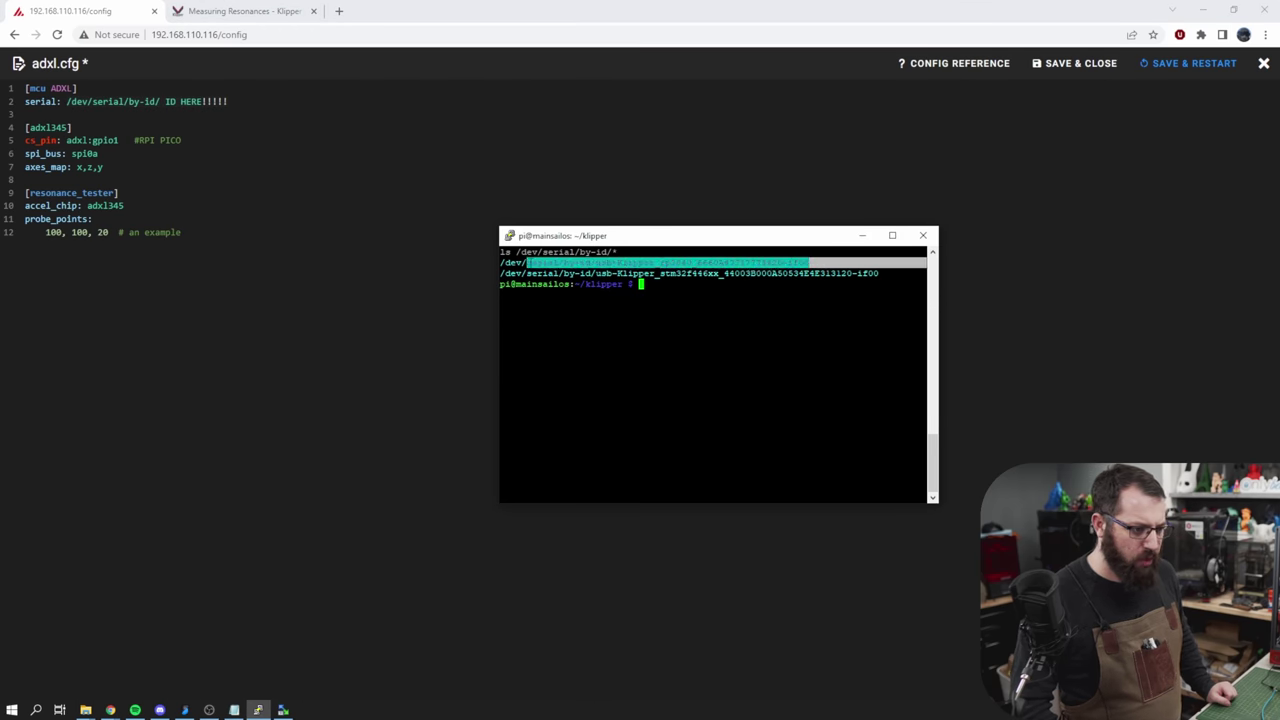
drag(527, 262, 500, 262)
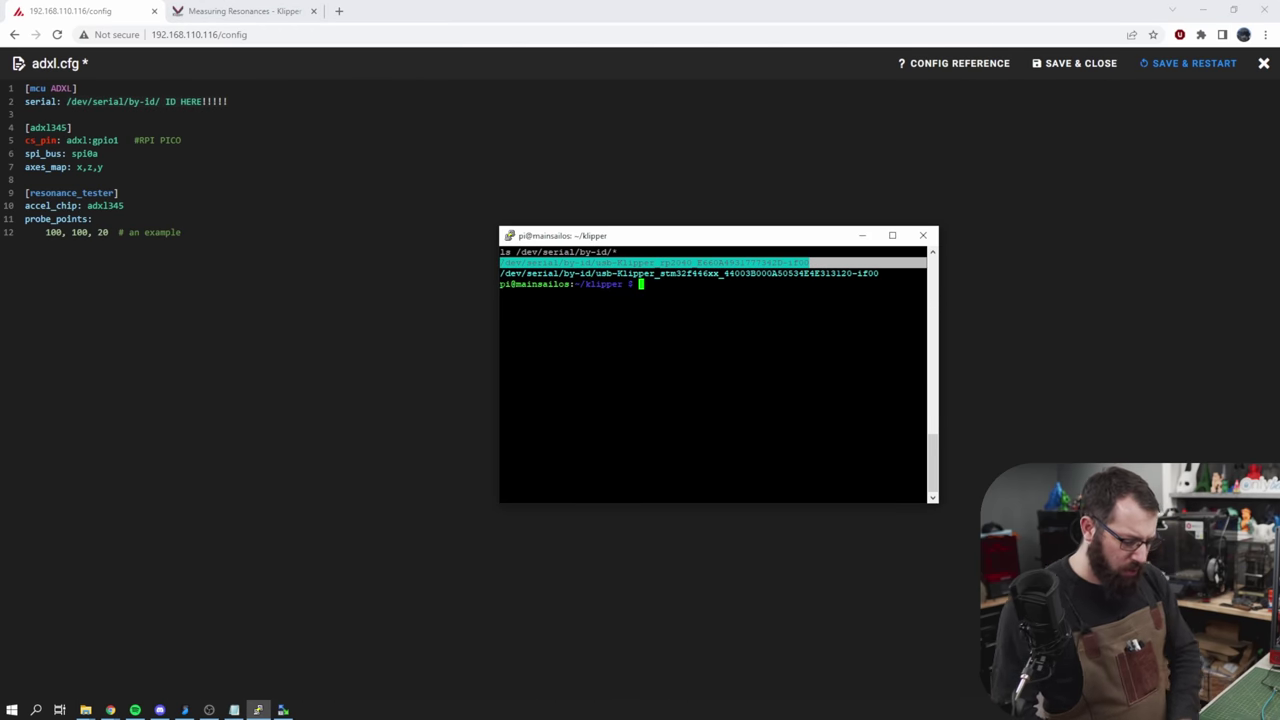
key(alt+Tab)
key(ctrl+v)
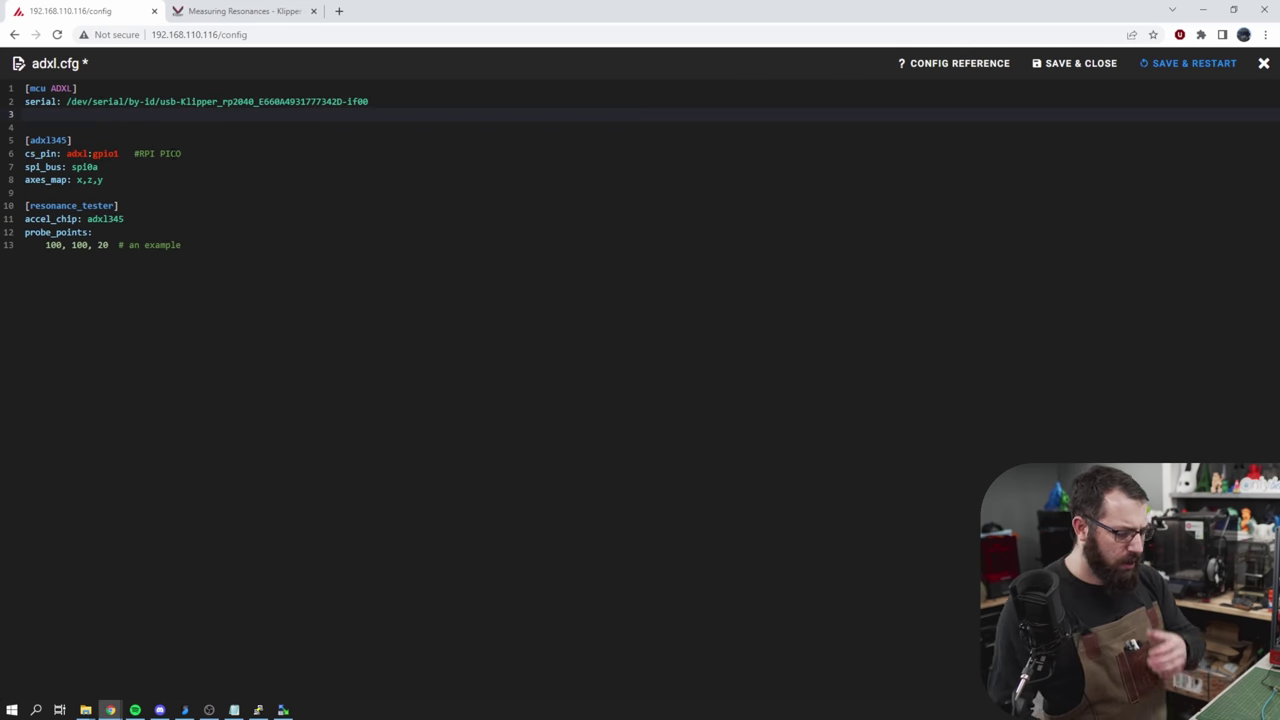
key(BackSpace)
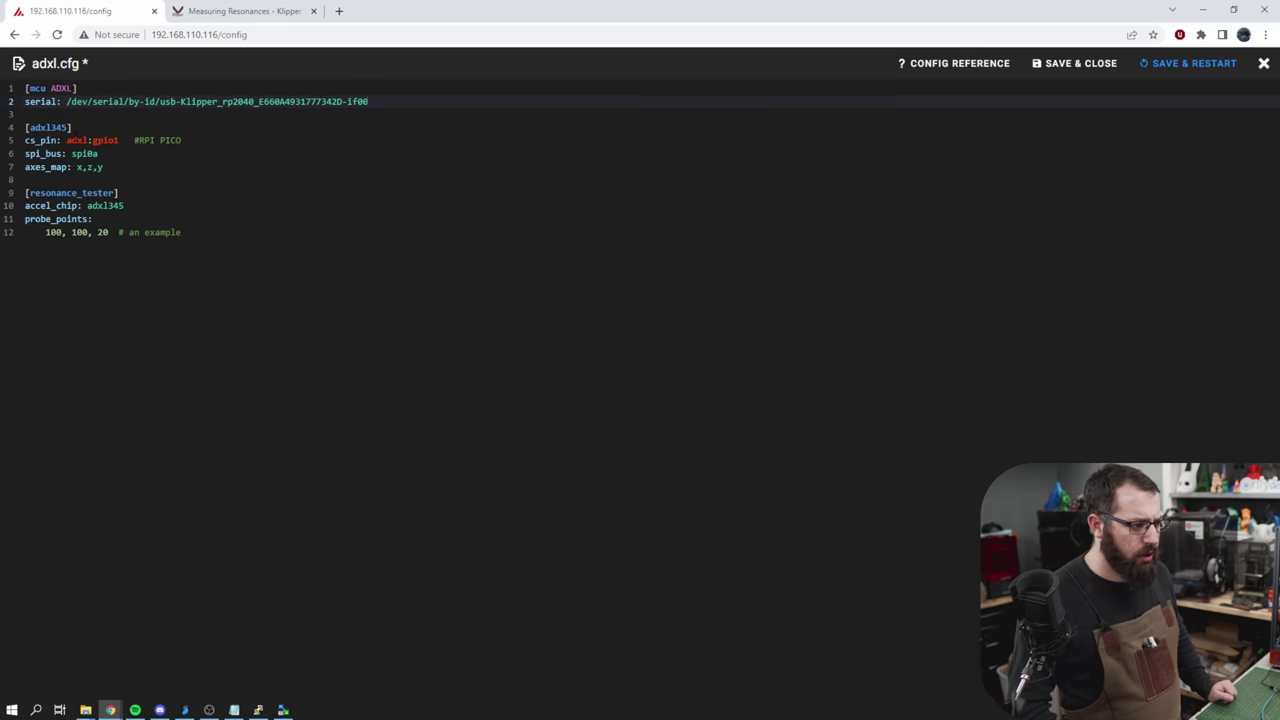
Step: Change probe_points to 150,150,20 and save adxl.cfg
drag(25, 167, 20, 128)
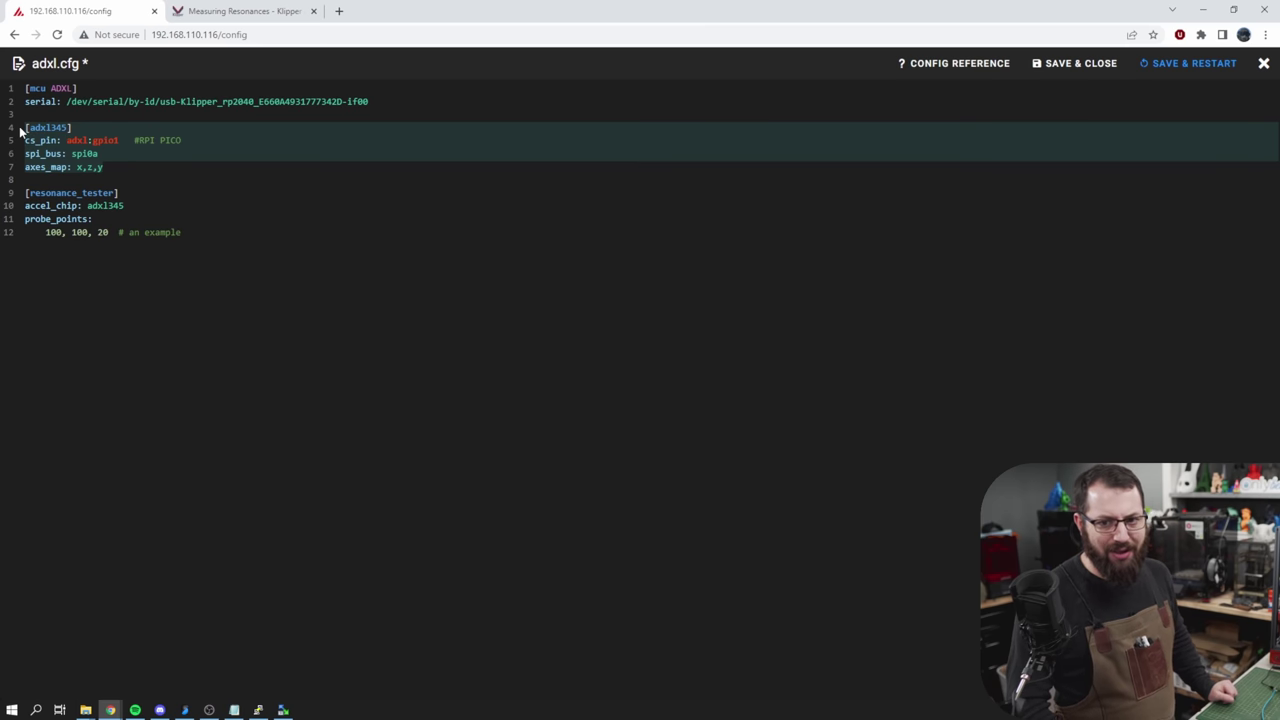
click(103, 167)
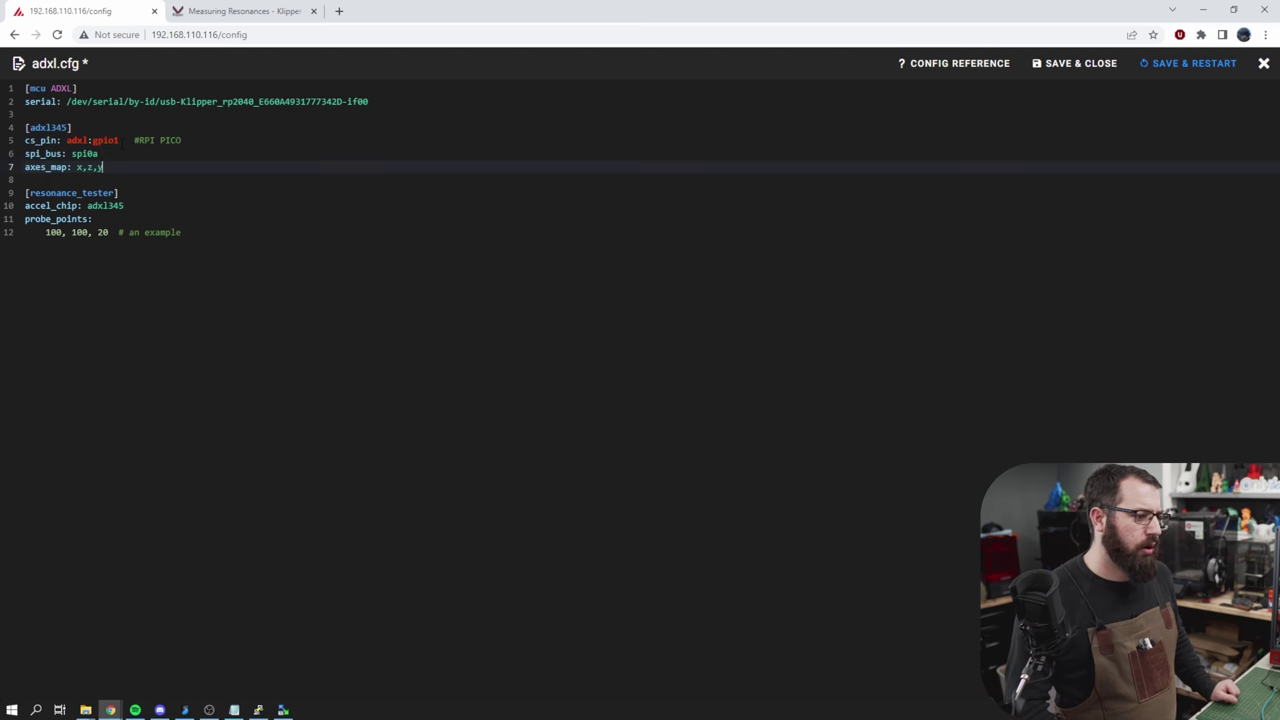
double_click(105, 140)
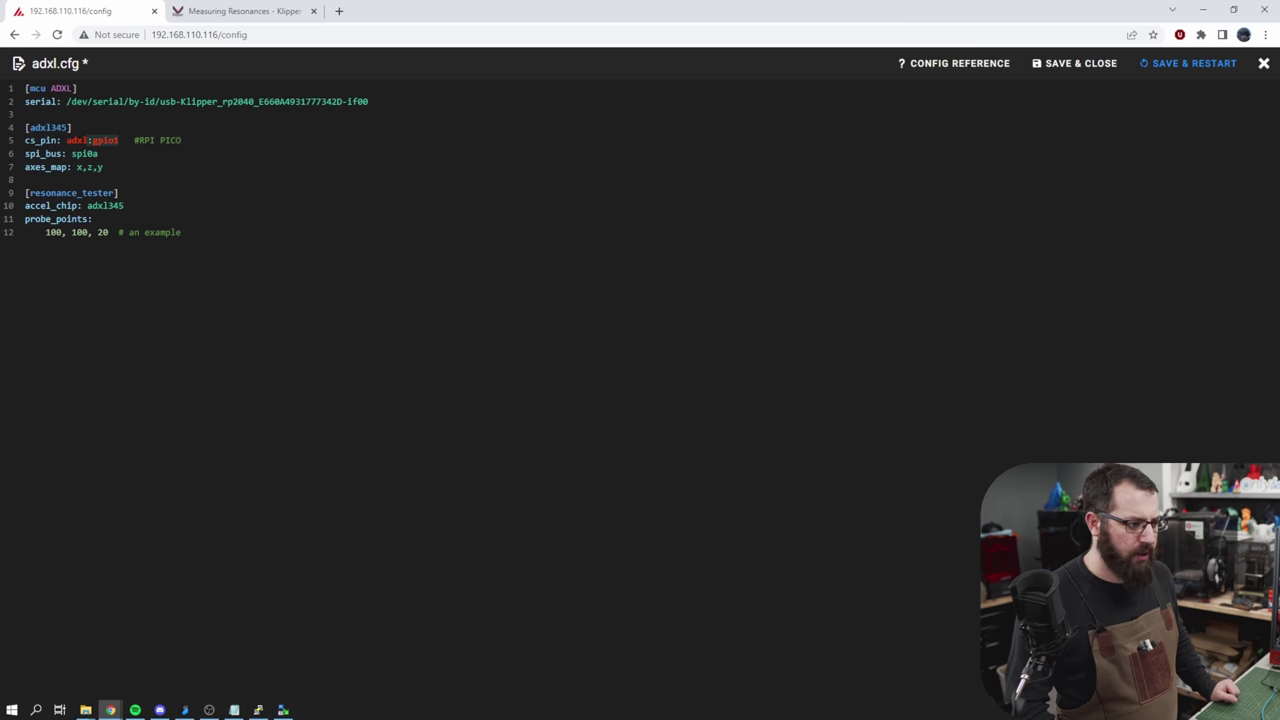
click(52, 232)
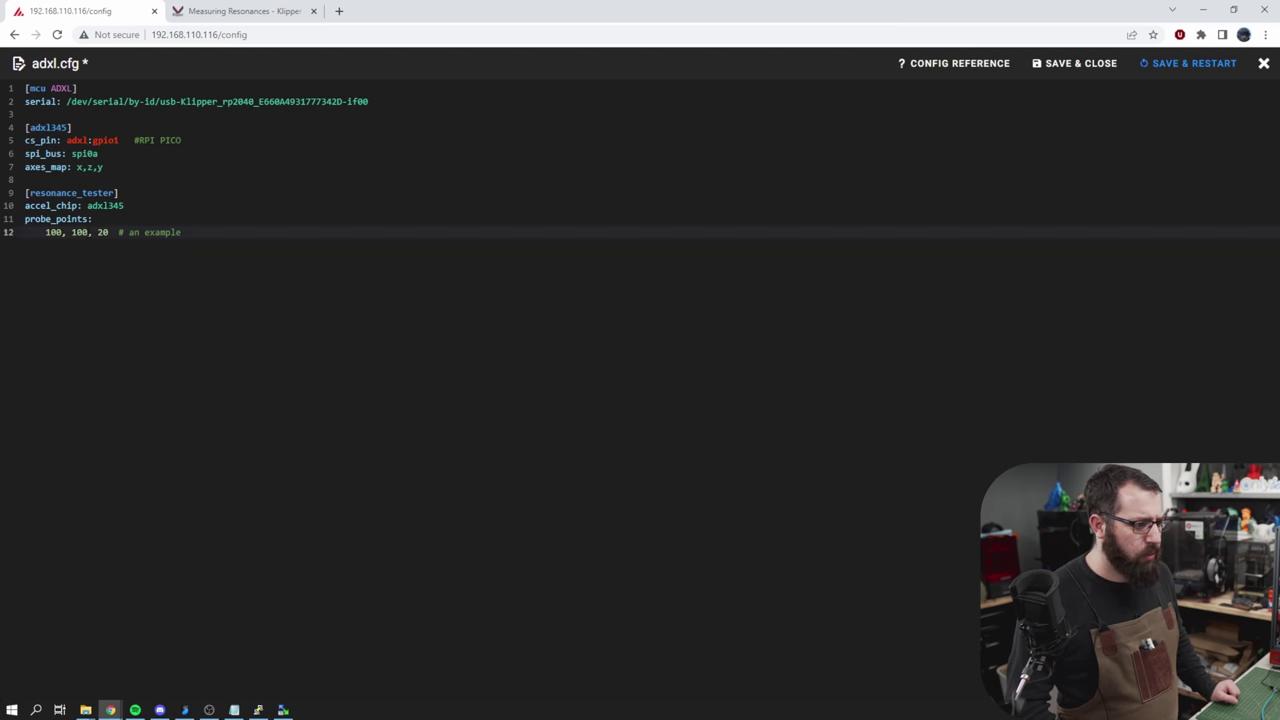
double_click(52, 232)
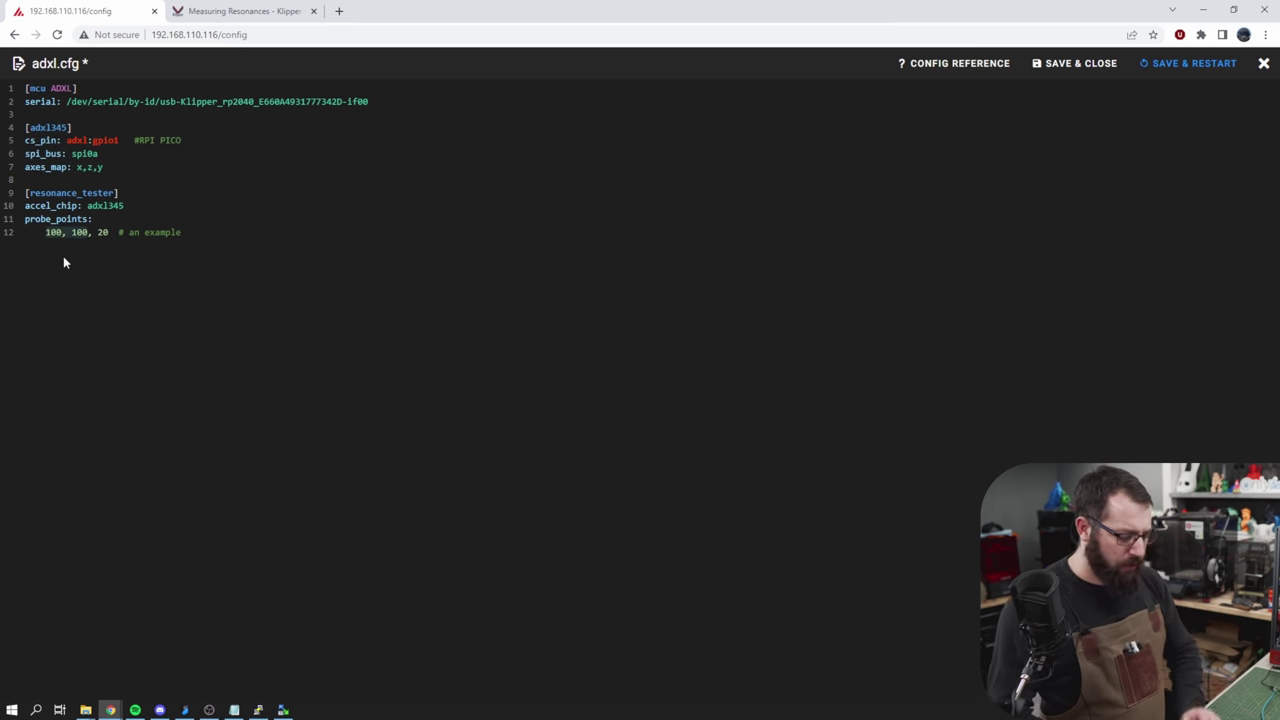
text(150)
key(Right)
key(Delete)
key(Delete)
key(Delete)
key(Delete)
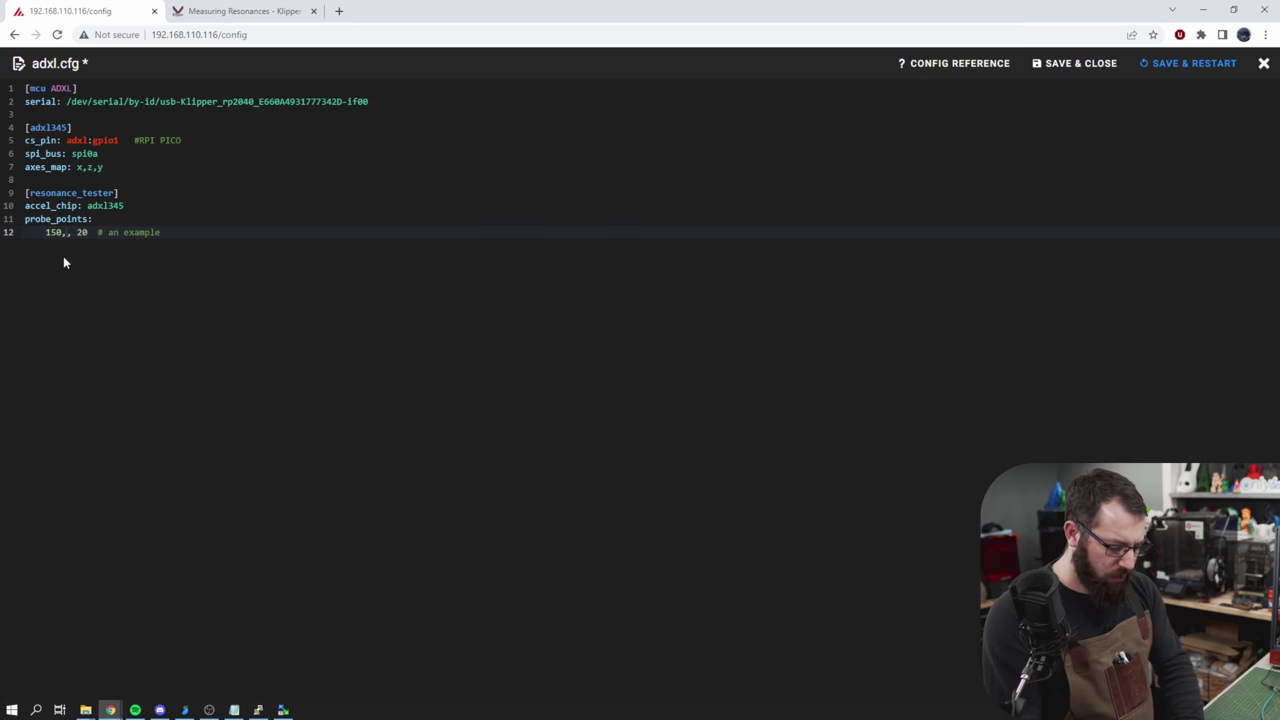
text(150)
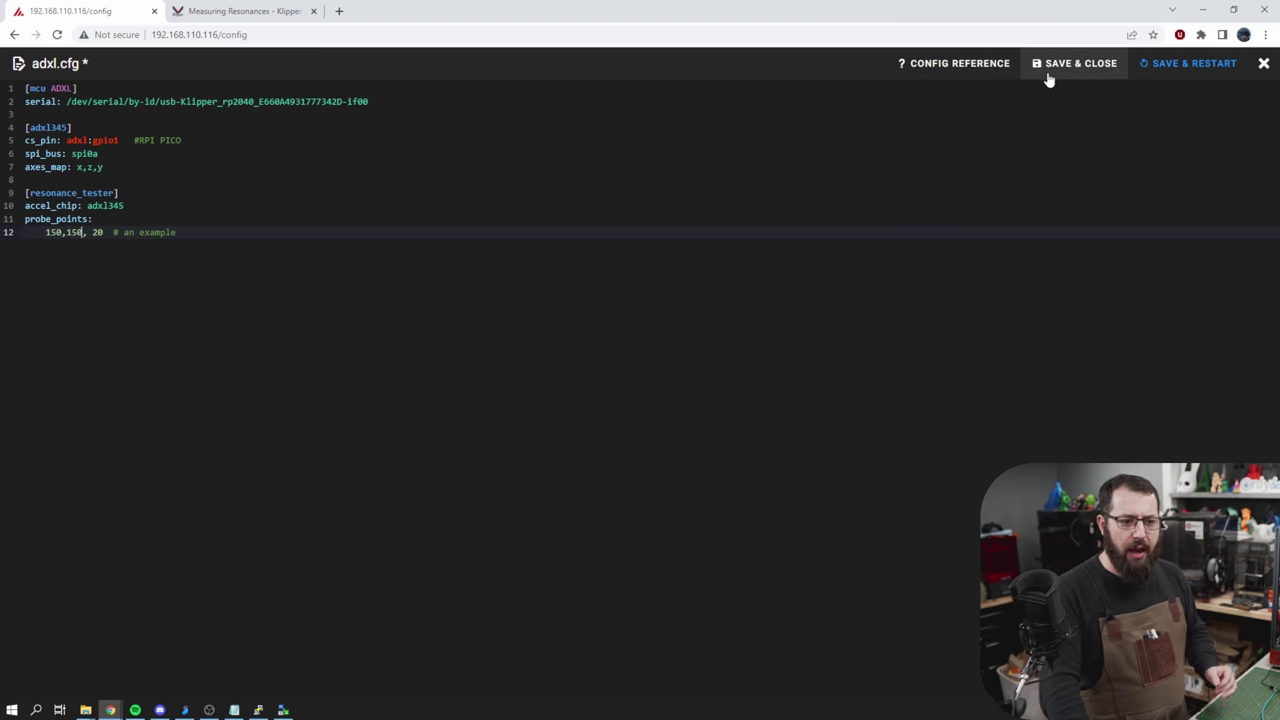
click(1072, 63)
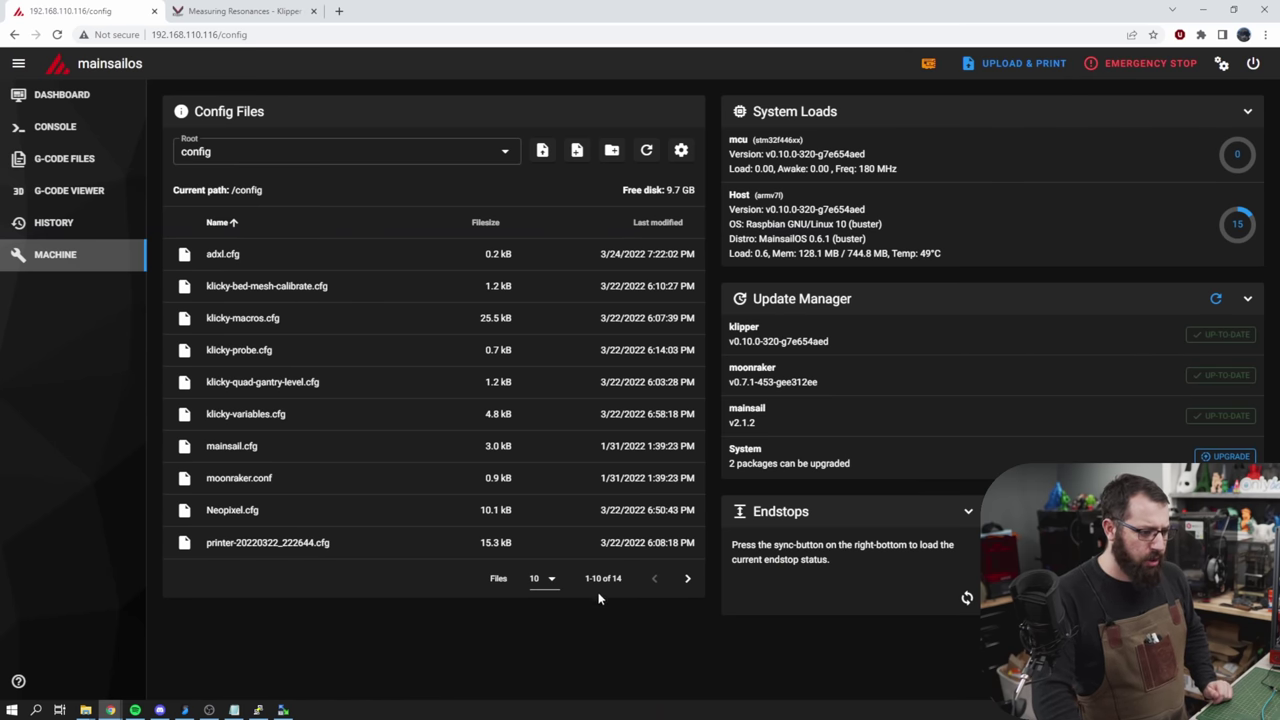
Step: Add [include adxl.cfg] on line 44 of printer.cfg, then save and restart Klipper
click(689, 582)
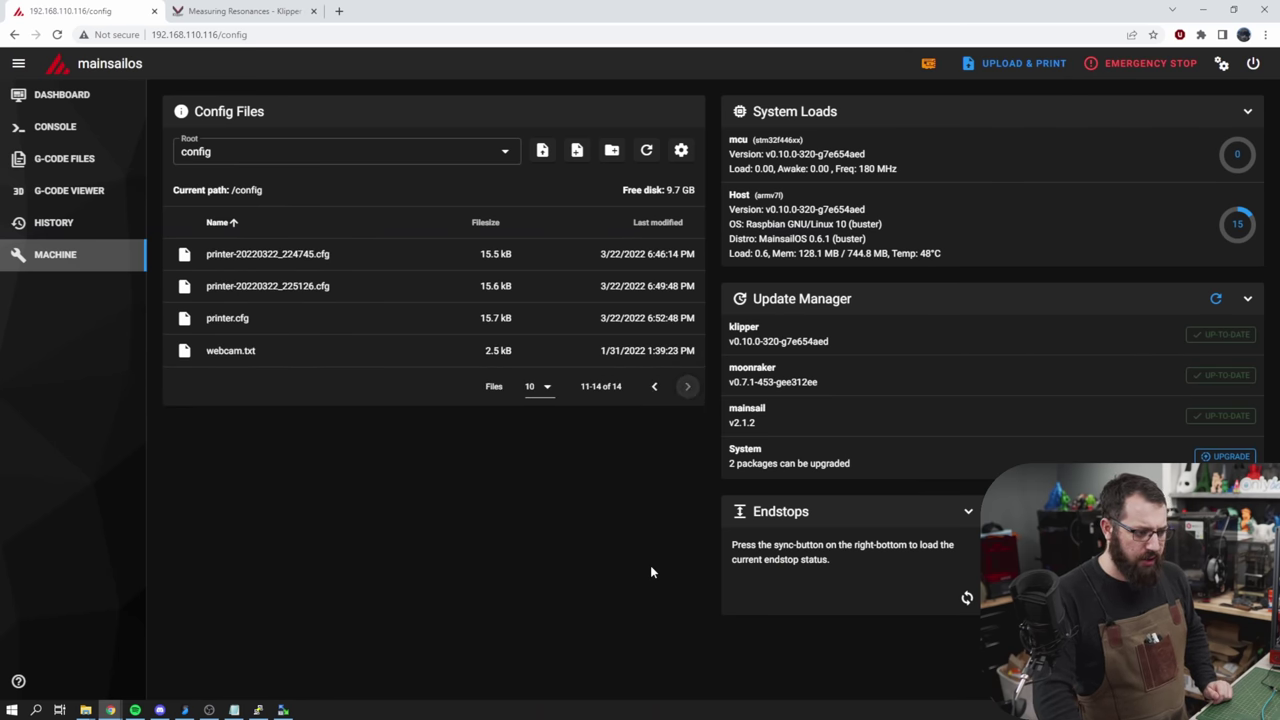
click(248, 320)
scroll(242, 388, down, 5)
click(242, 383)
key(Return)
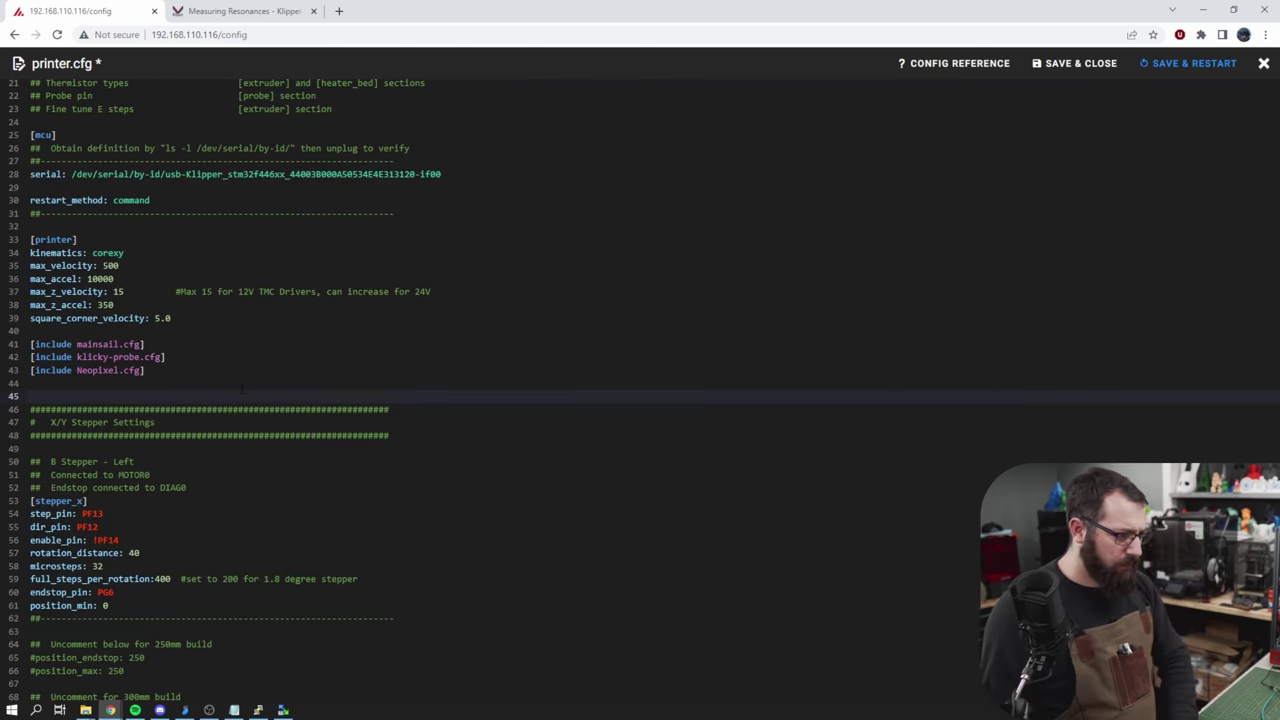
ctrl+scroll(242, 388, up, 3)
click(230, 422)
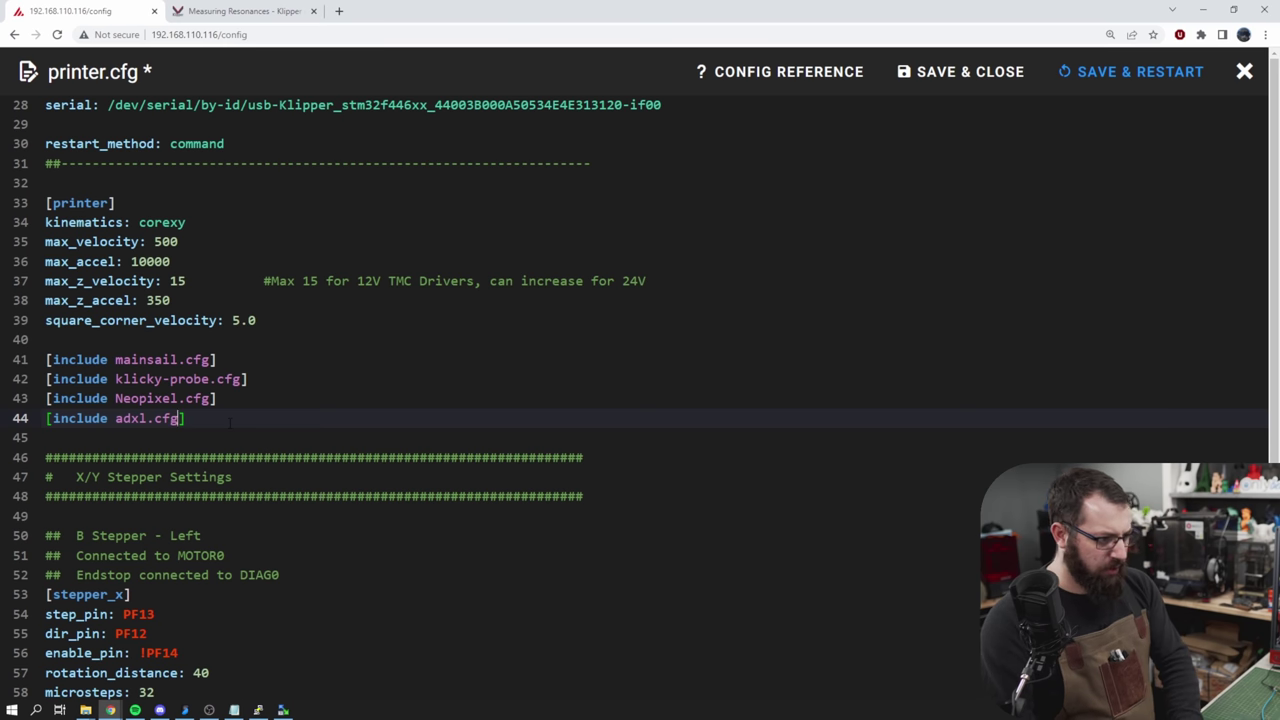
click(1108, 80)
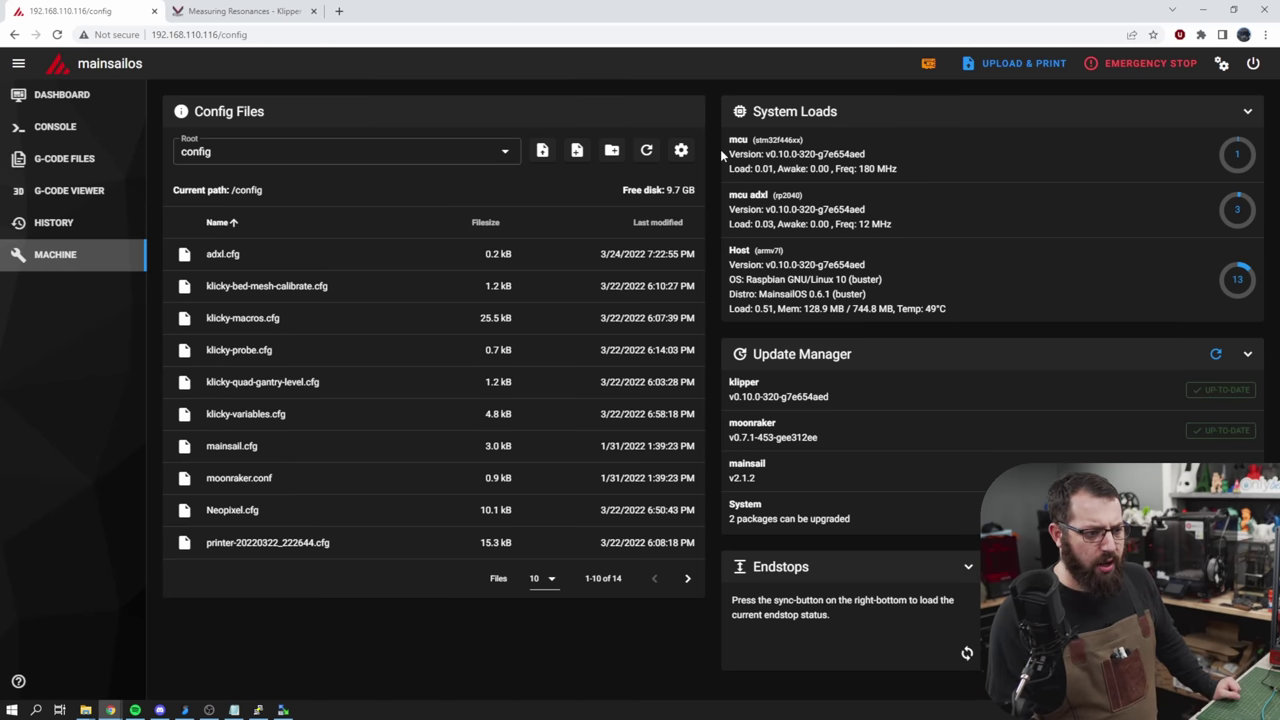
Step: Confirm the adxl MCU in system loads, then run ACCELEROMETER_QUERY copied from the docs in the console
drag(720, 155, 832, 235)
click(900, 225)
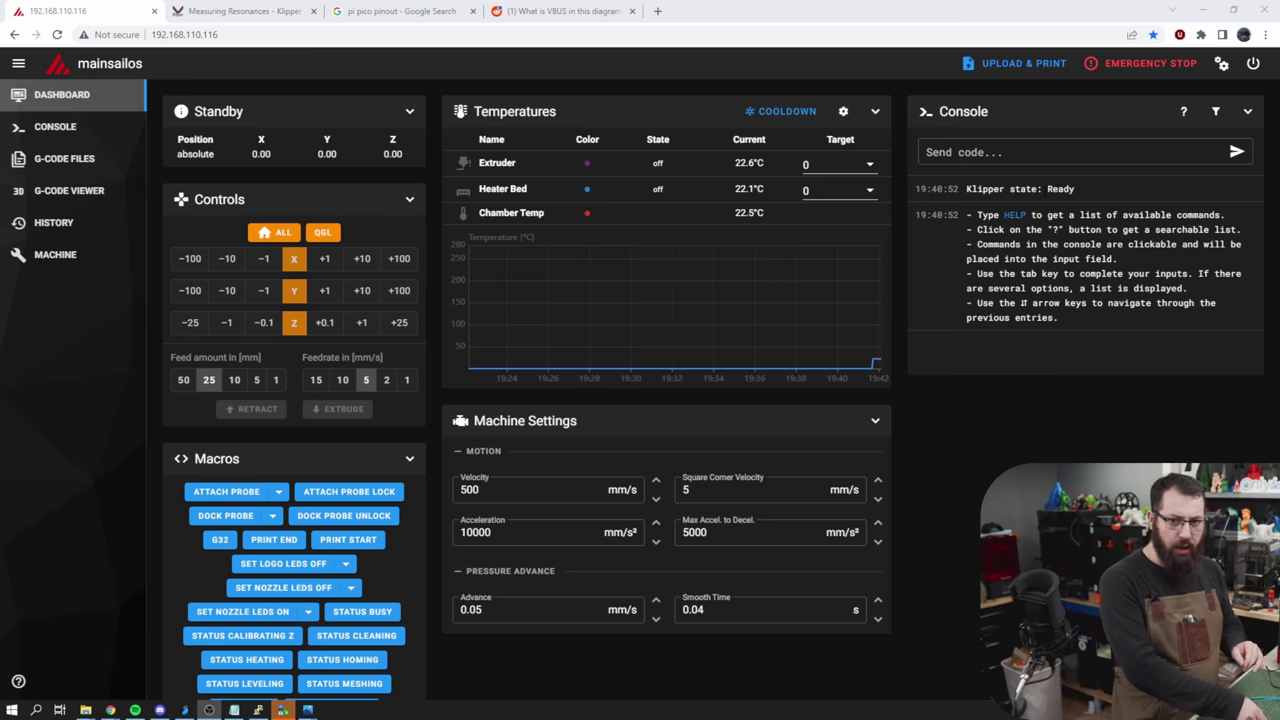
click(230, 11)
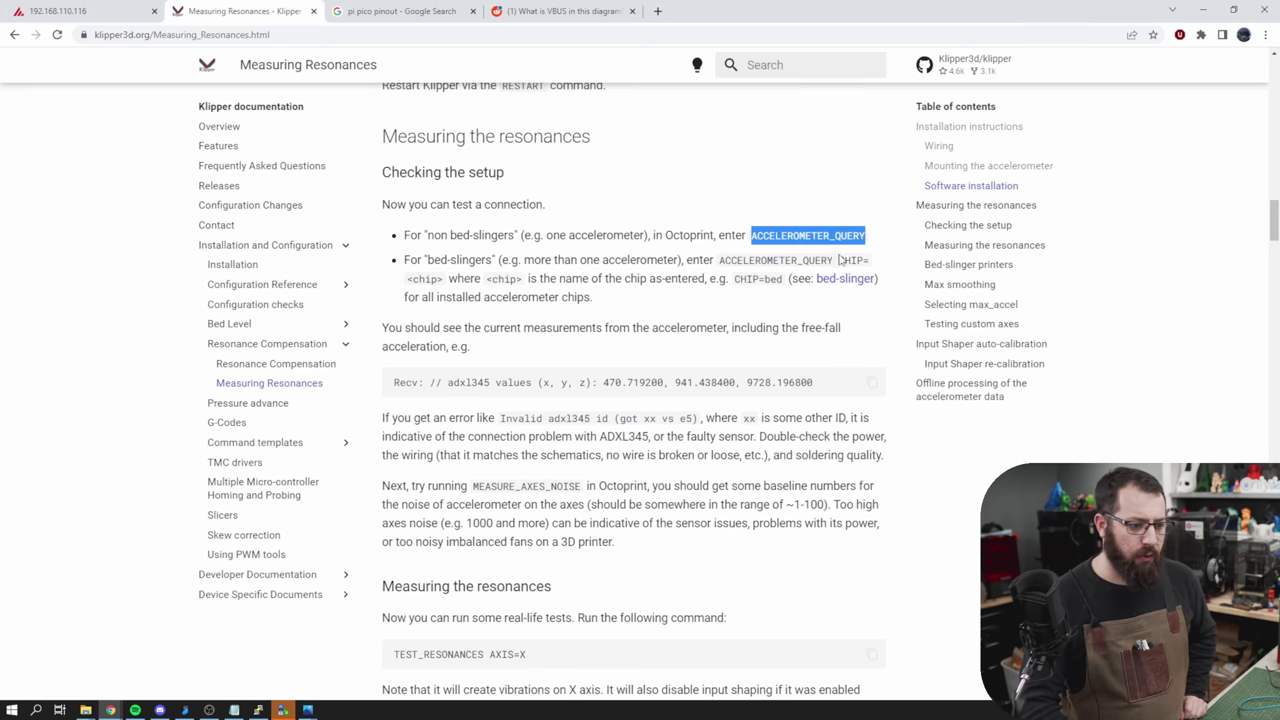
right_click(810, 245)
click(842, 254)
click(60, 11)
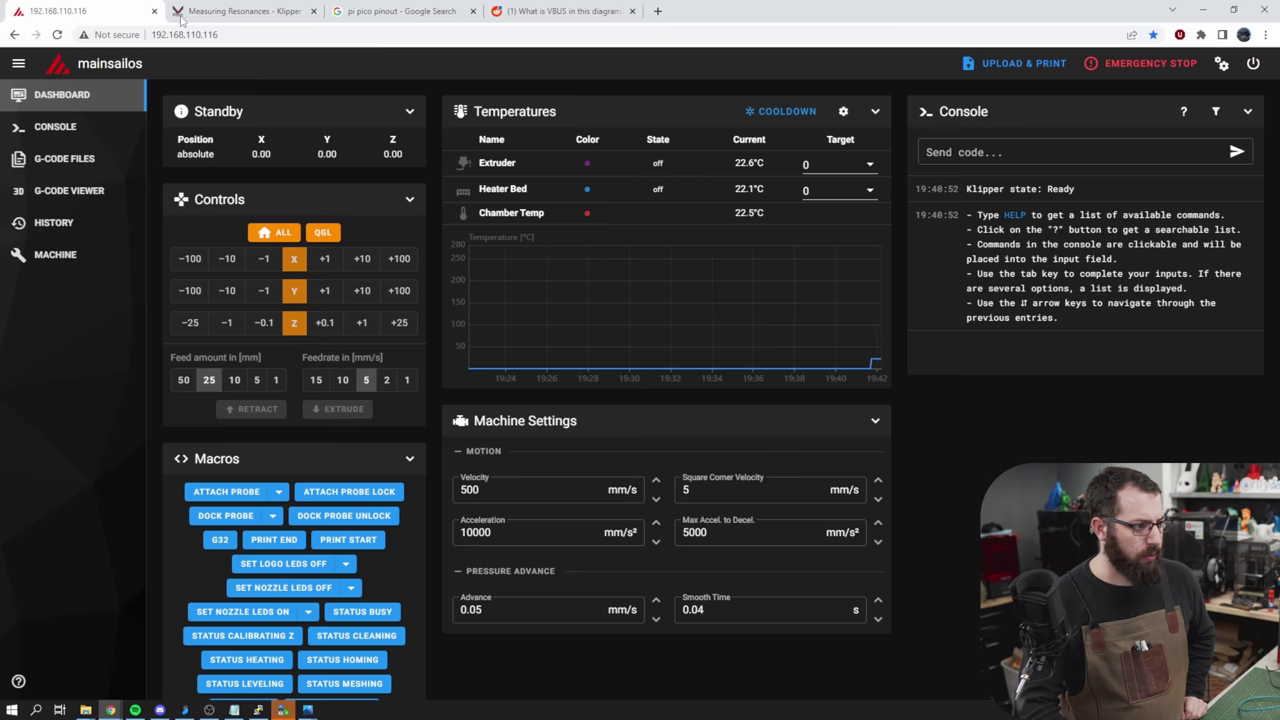
click(990, 155)
right_click(922, 157)
click(960, 250)
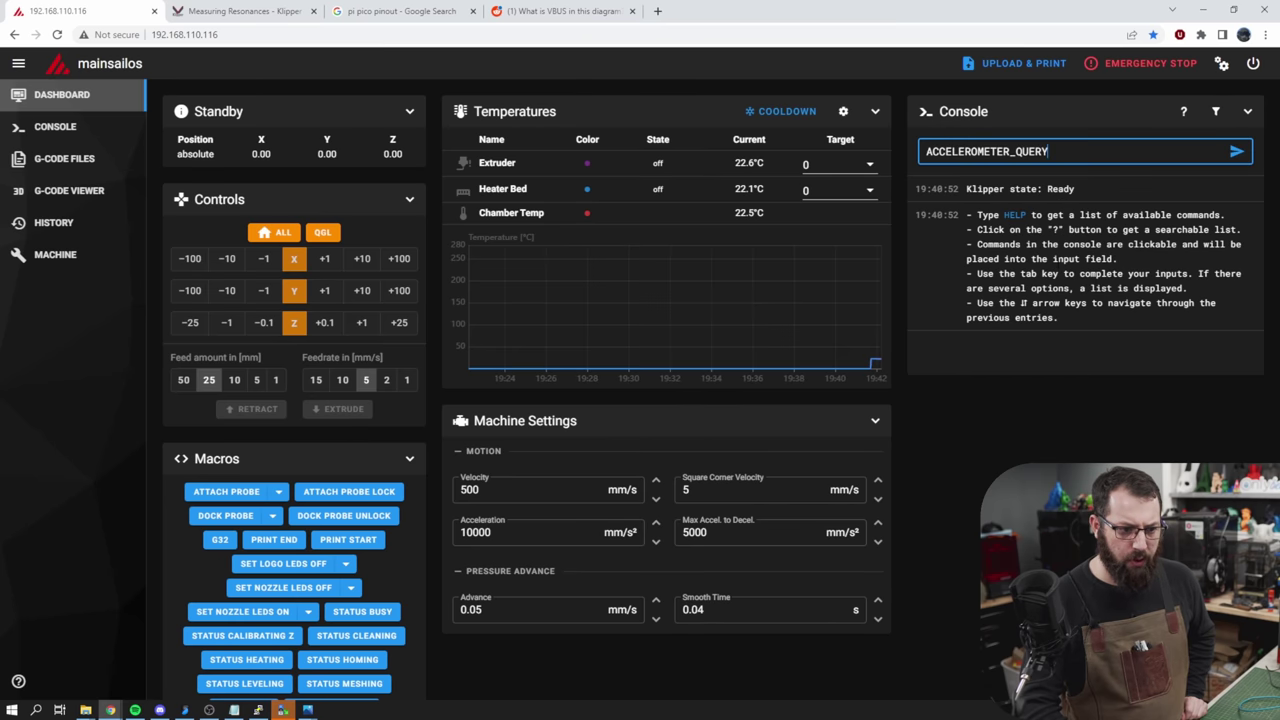
key(Return)
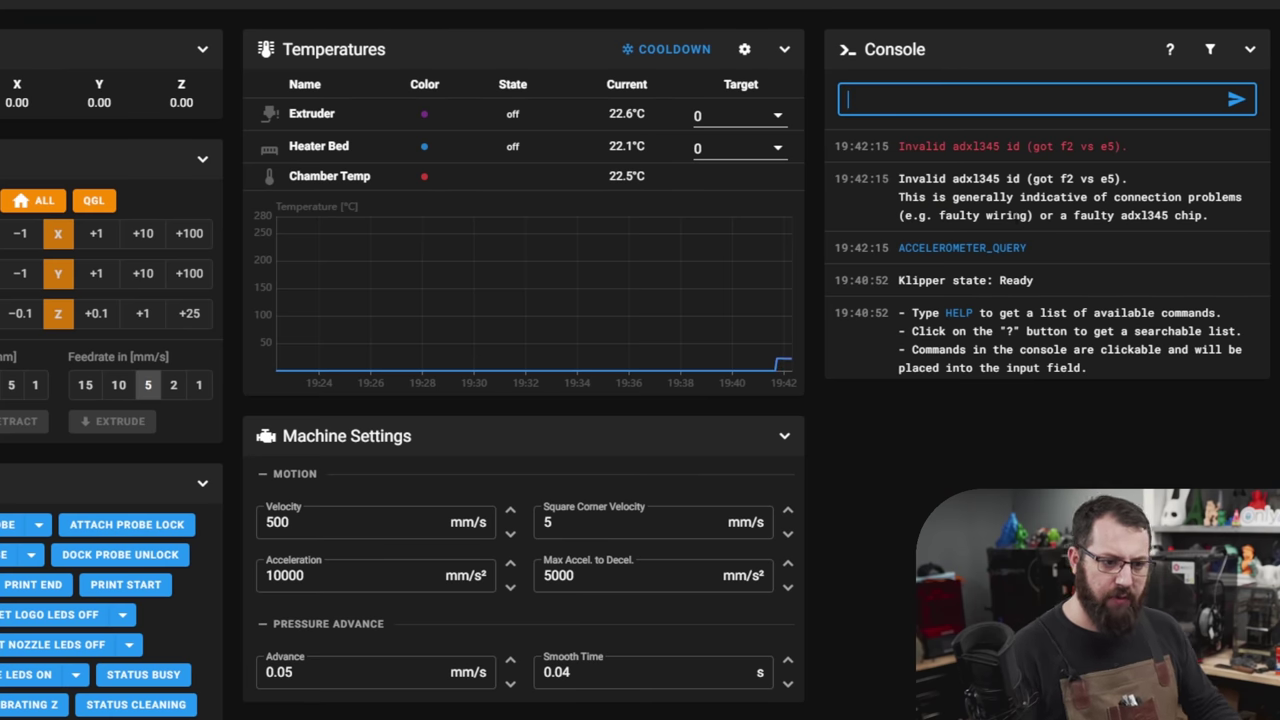
Step: Rerun ACCELEROMETER_QUERY after the invalid adxl345 id error until it returns x, y, z readings
drag(912, 147, 1073, 147)
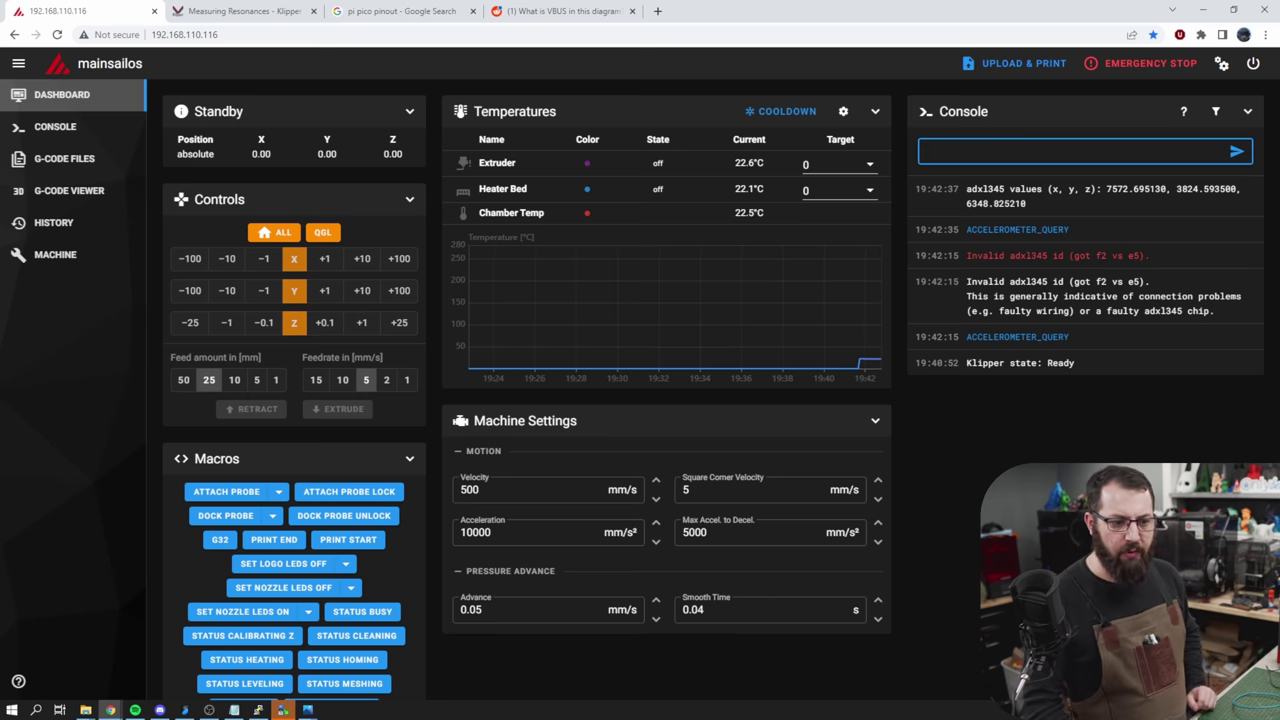
right_click(1036, 164)
click(1090, 259)
key(Return)
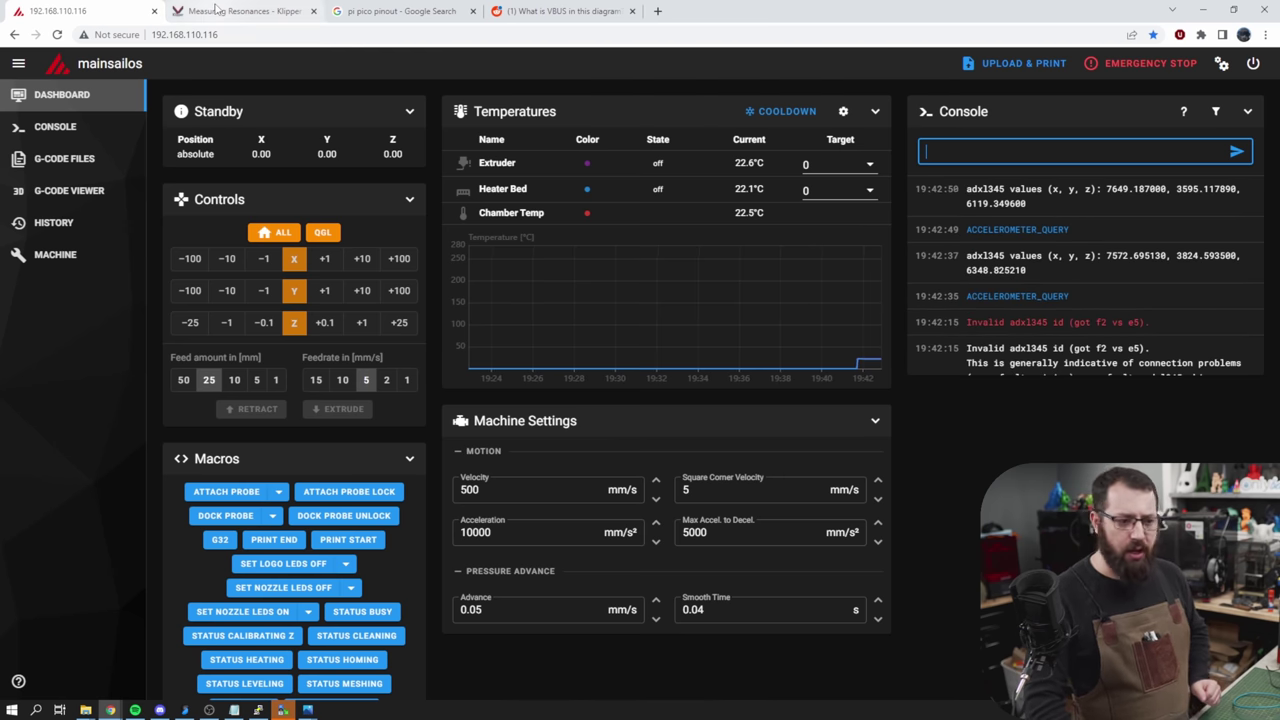
click(215, 11)
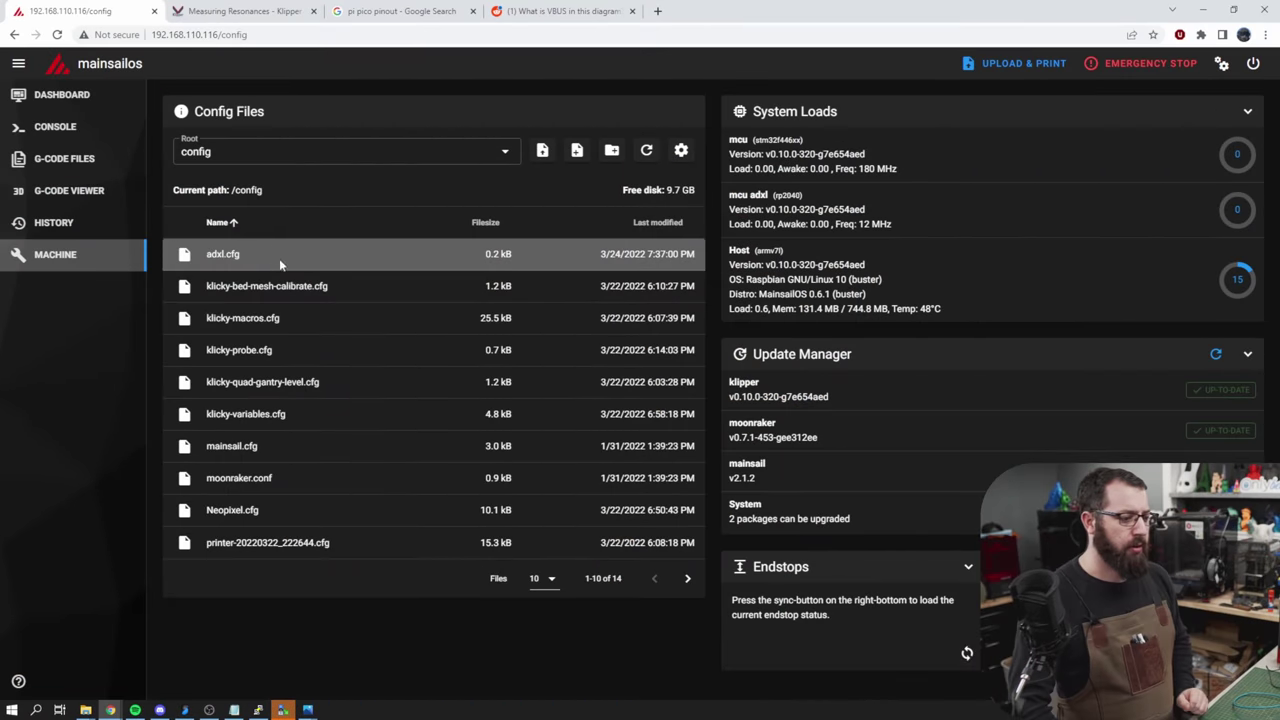
Step: Open printer.cfg and comment out the [include adxl.cfg] line 44 with #
click(687, 578)
click(238, 320)
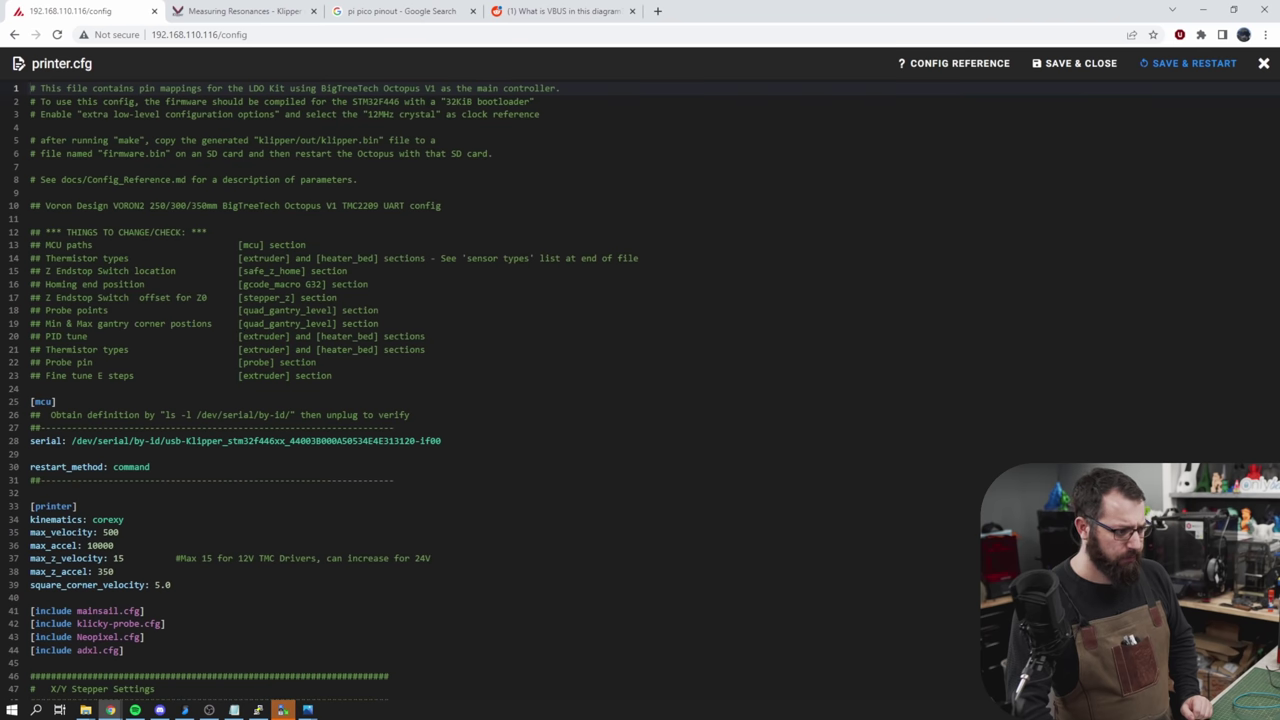
scroll(640, 390, down, 1)
scroll(31, 455, down, 3)
click(31, 450)
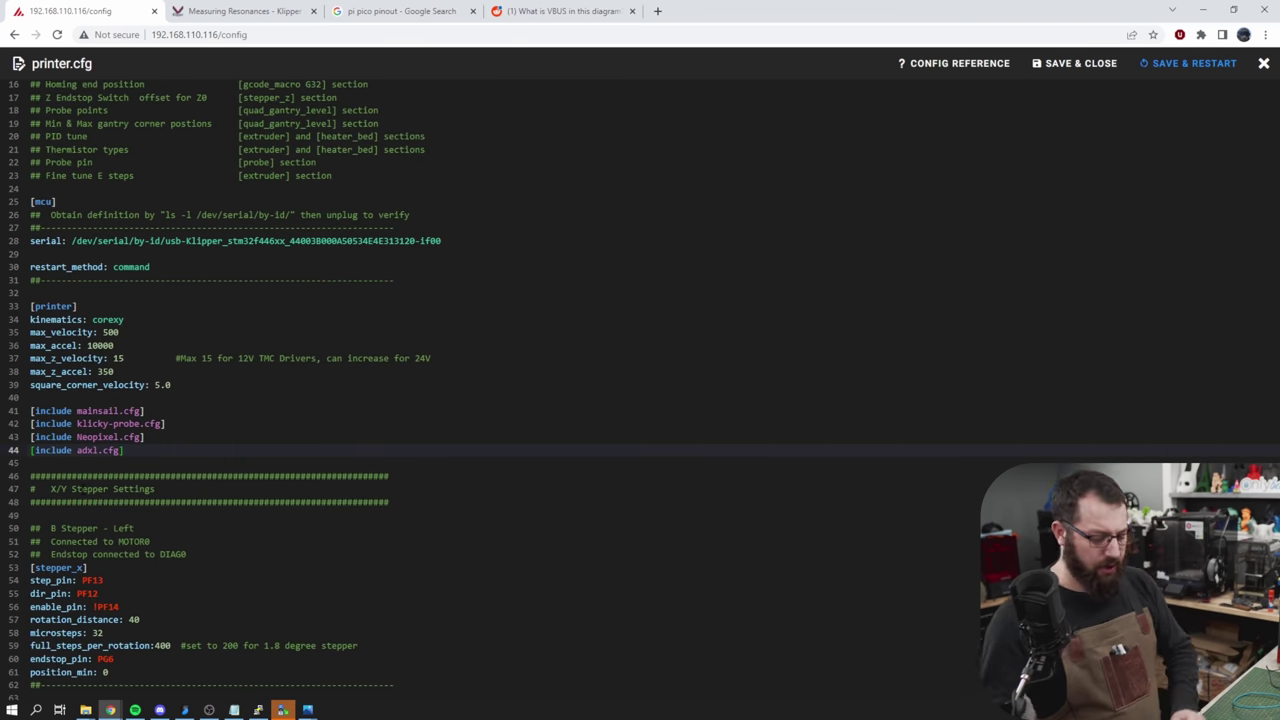
text(# an example)
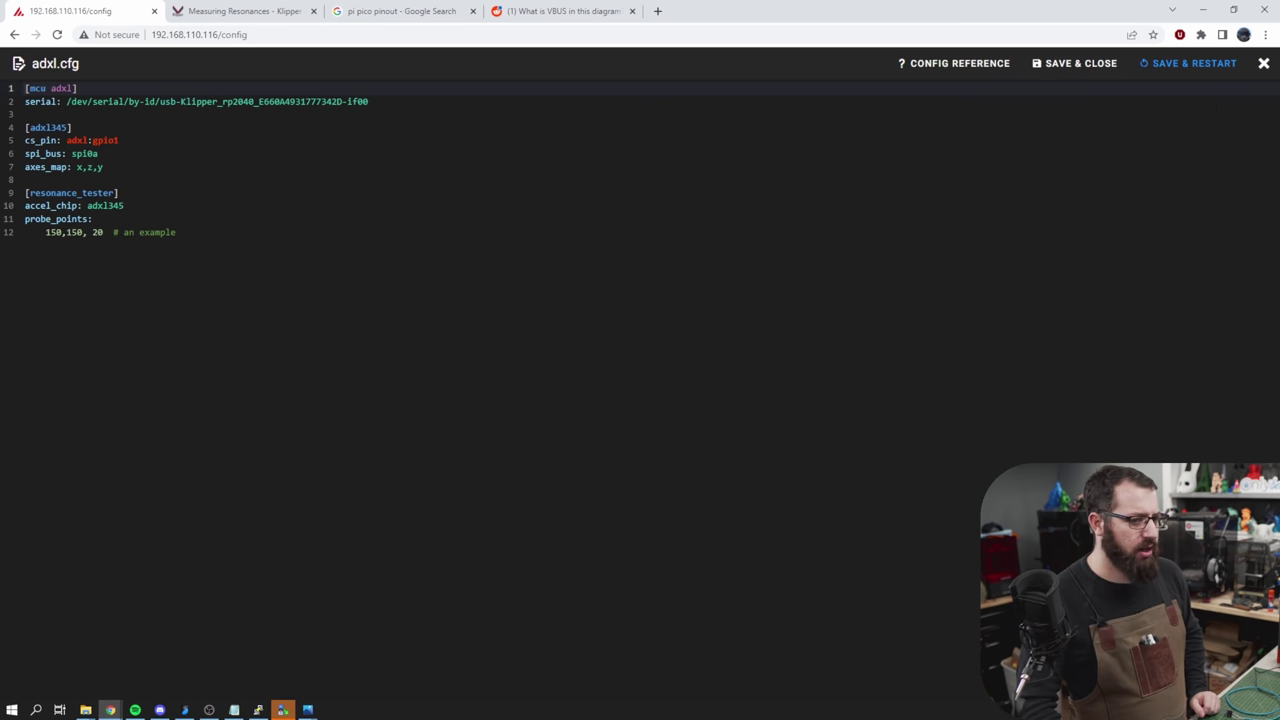
Step: Download adxl.cfg, then reopen it to check the serial device path and close it
click(1263, 63)
right_click(324, 252)
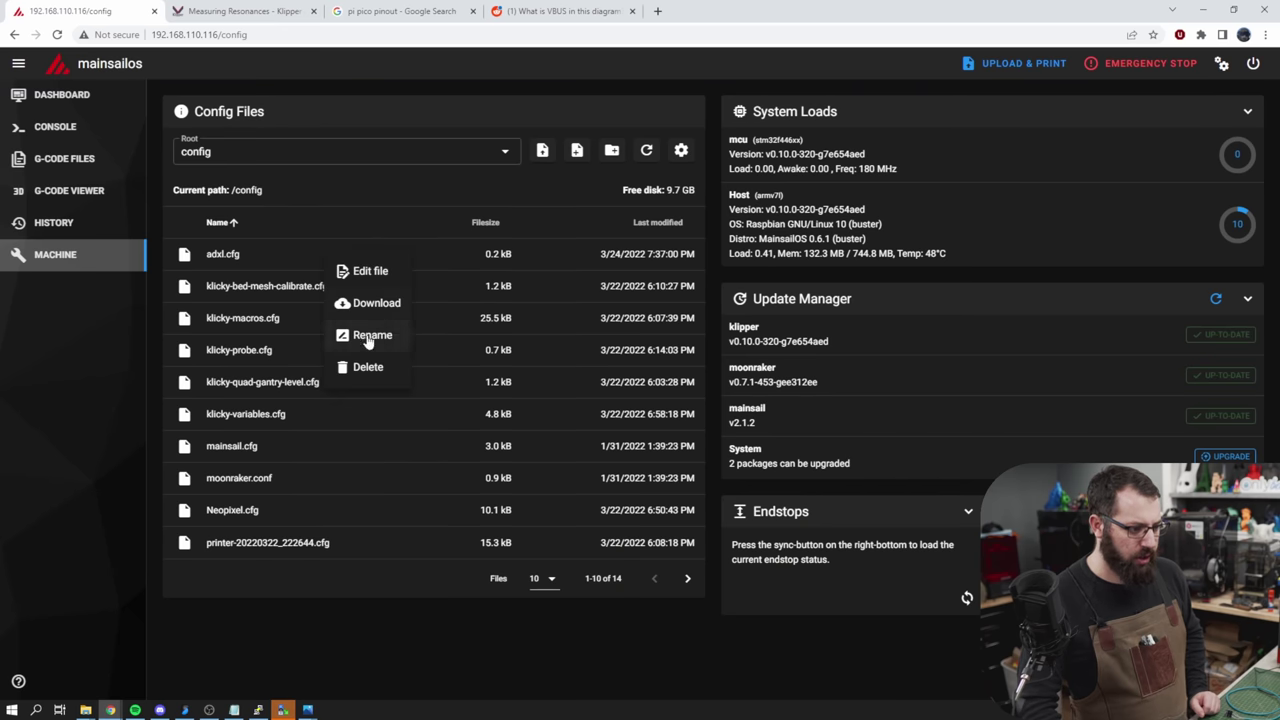
click(372, 303)
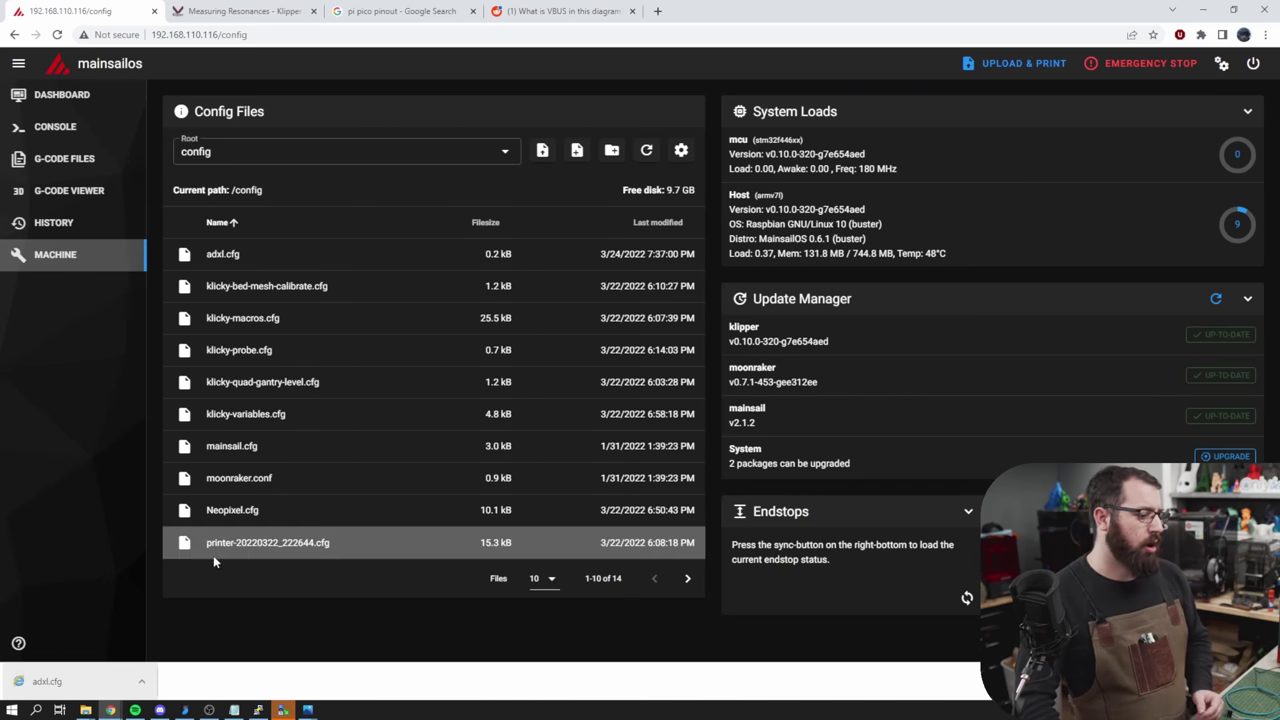
click(302, 257)
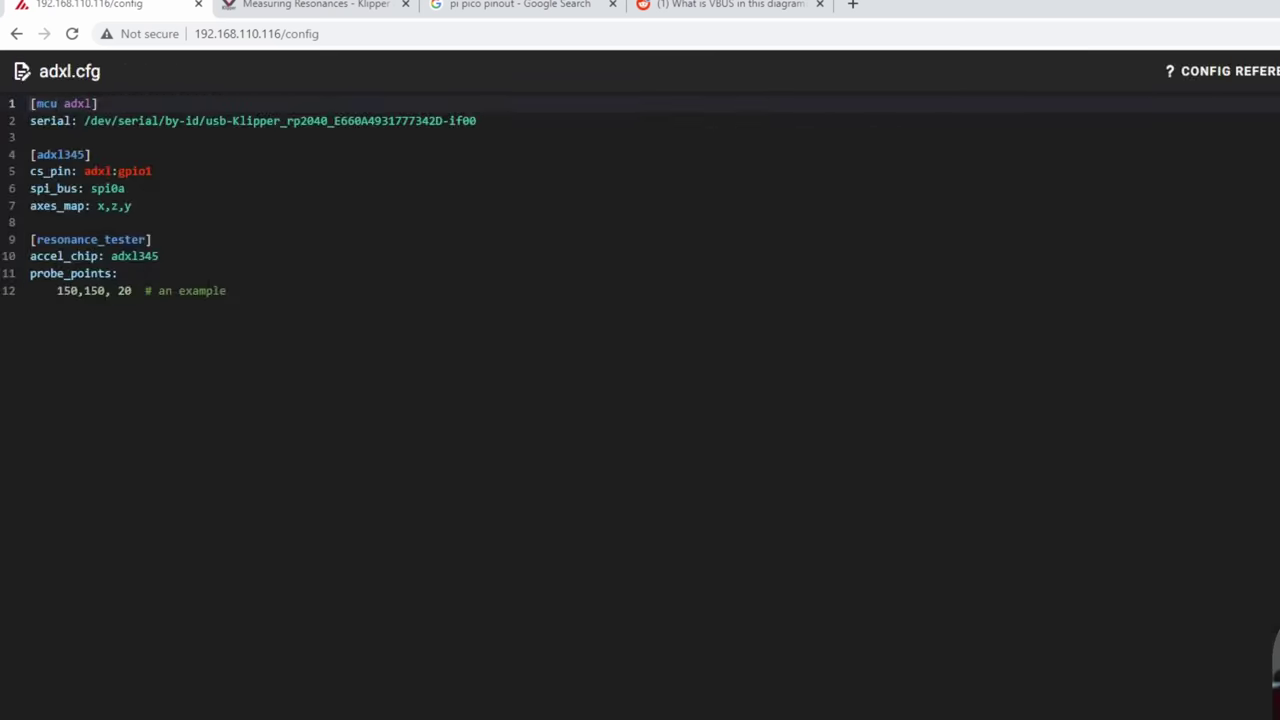
drag(84, 120, 492, 124)
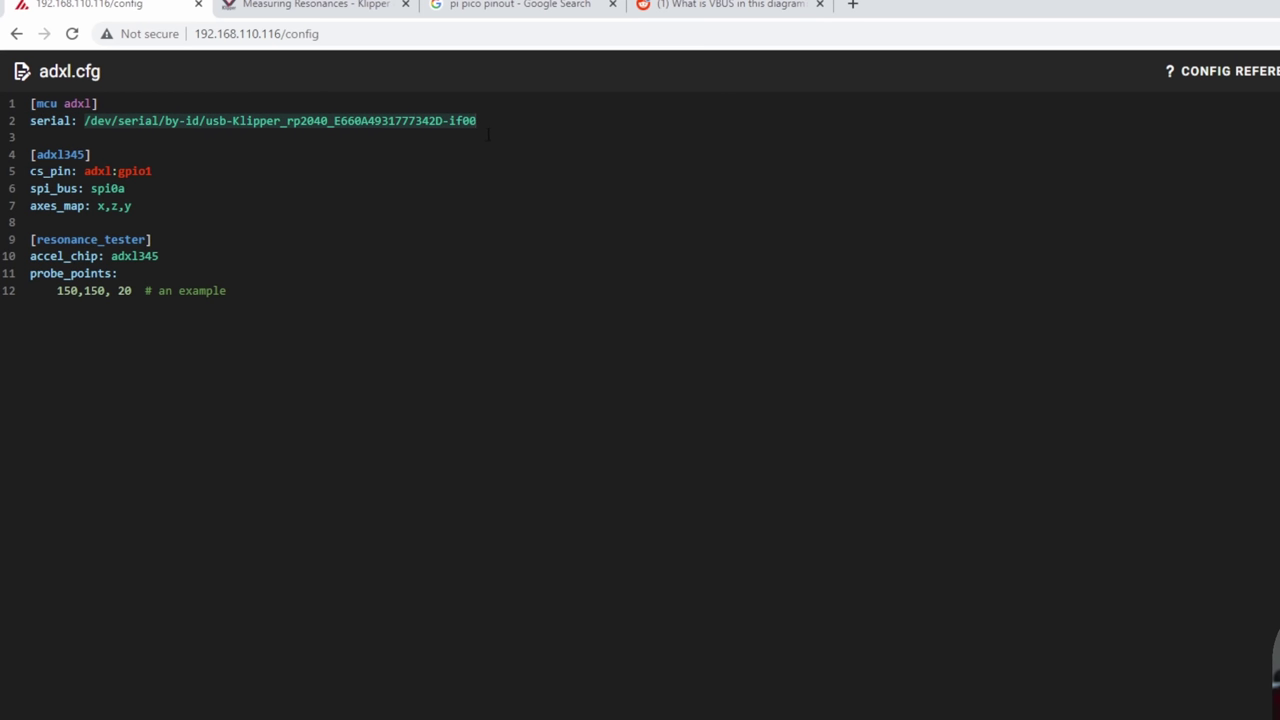
key(Escape)
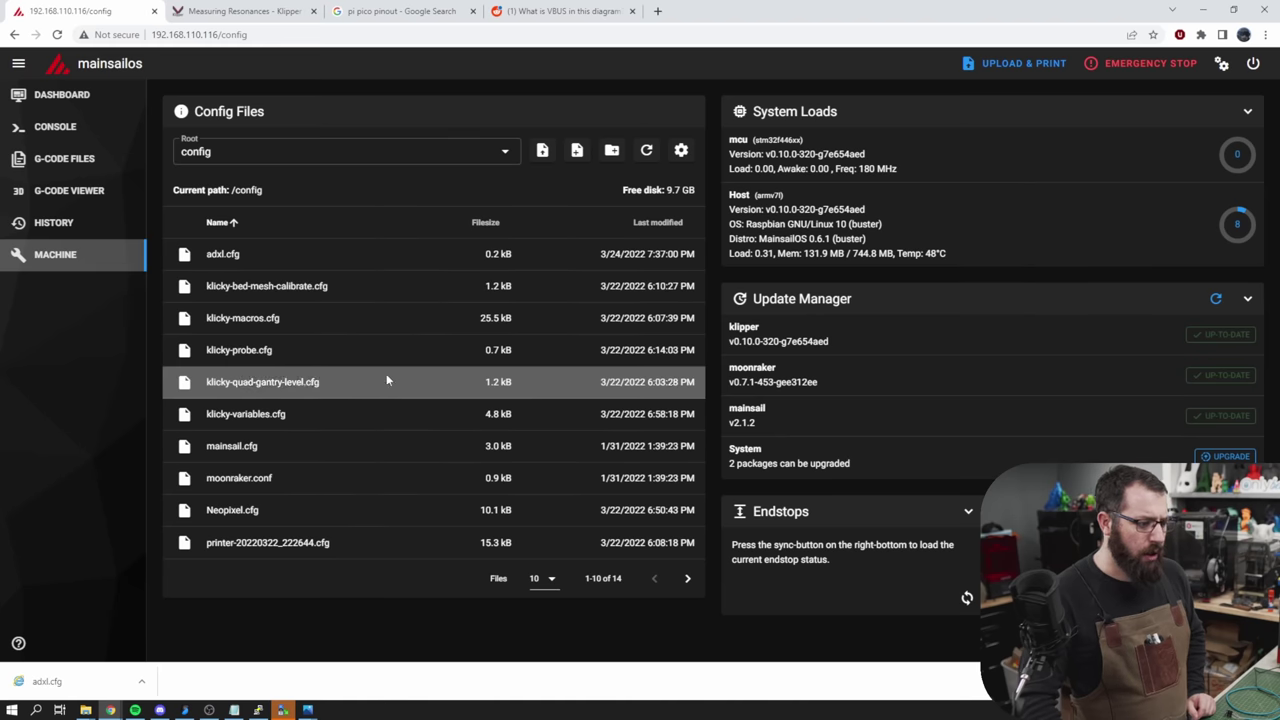
Step: Reopen printer.cfg from page 2 of Config Files and show line 44 '#[include adxl.cfg]' commented out
click(684, 580)
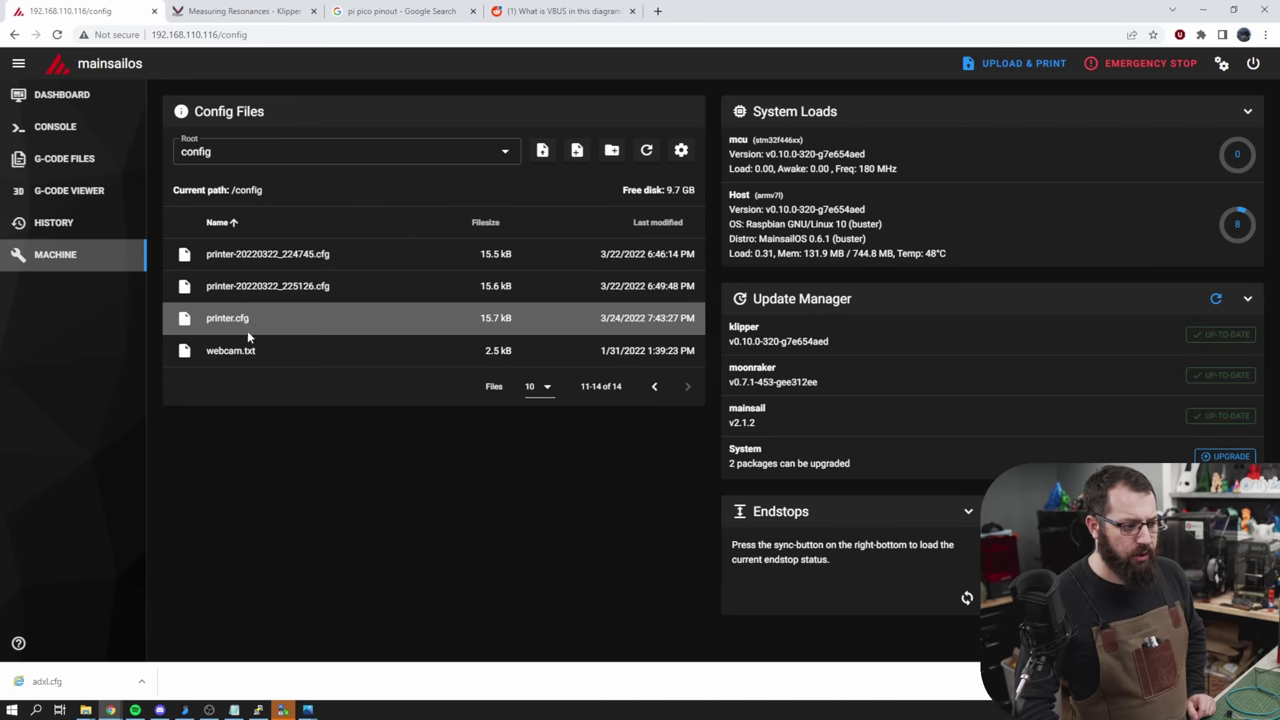
click(248, 334)
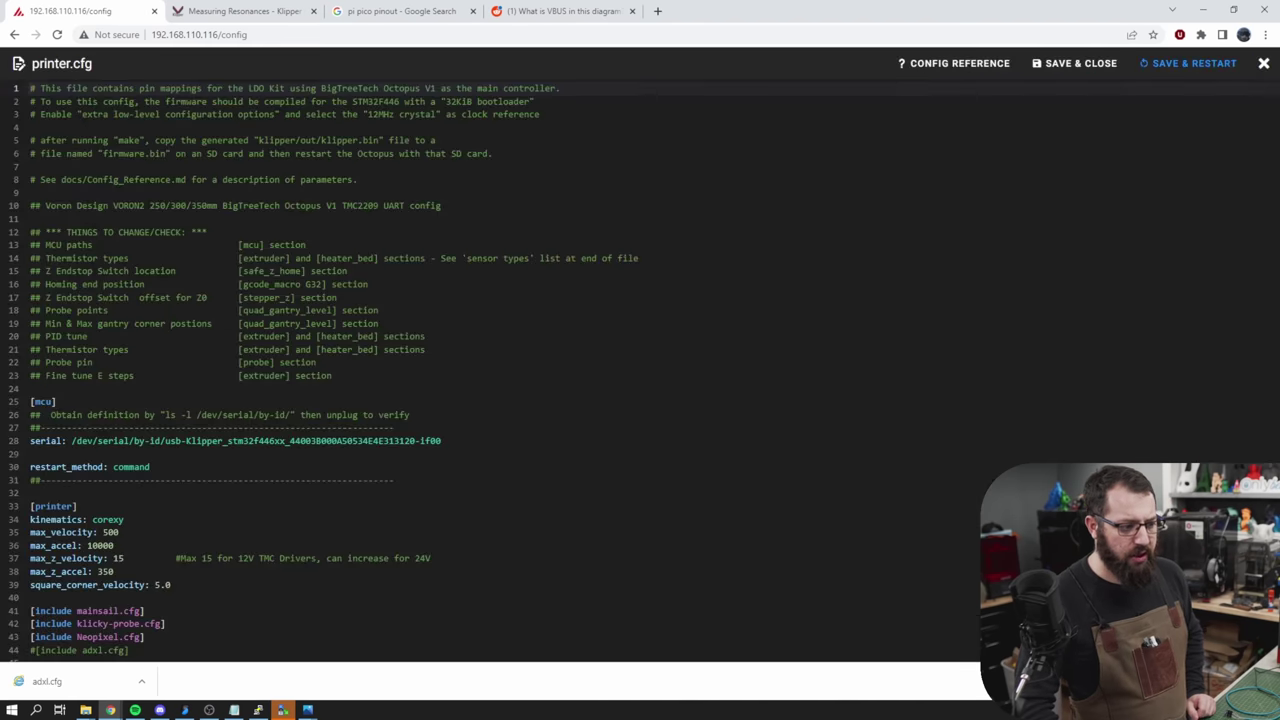
scroll(640, 370, down, 2)
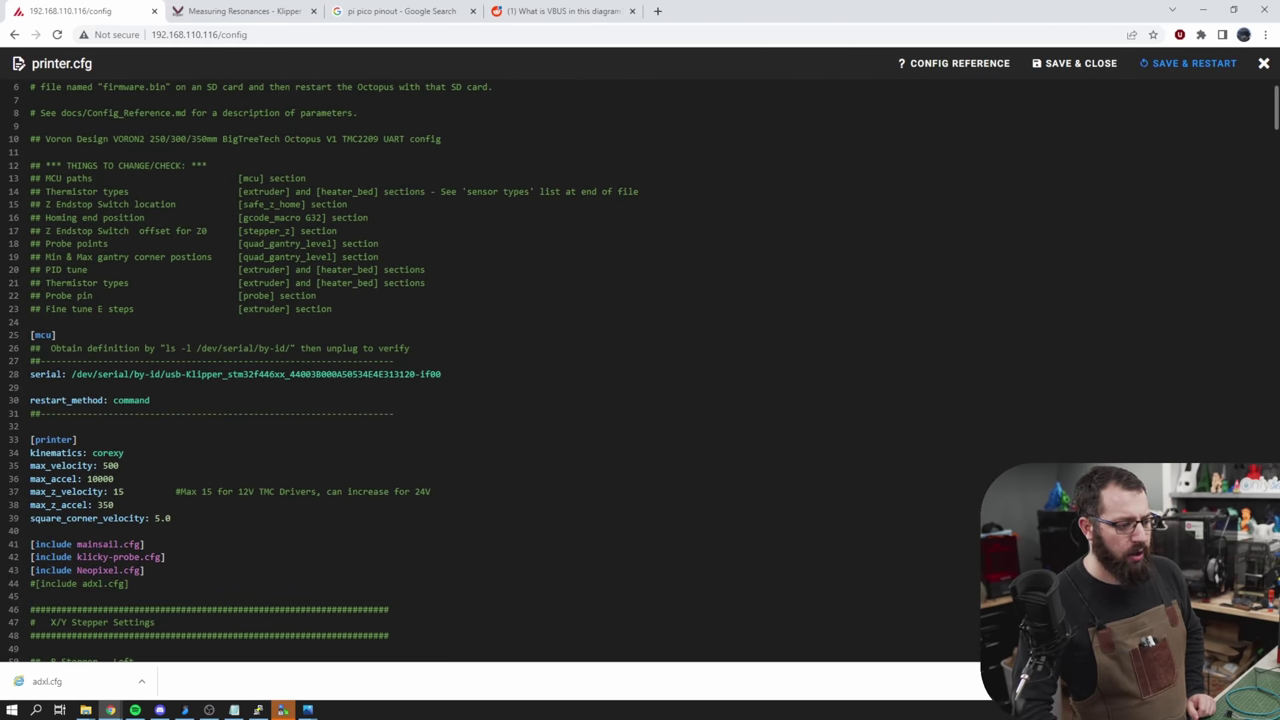
click(129, 583)
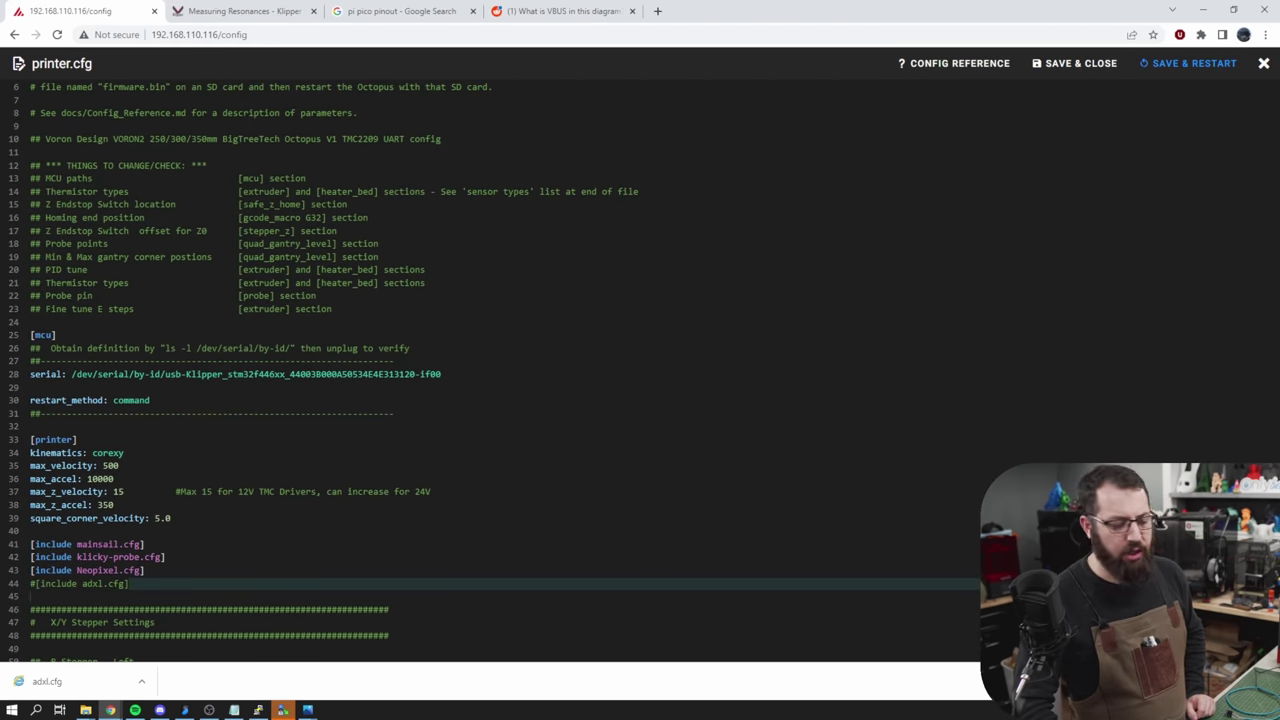